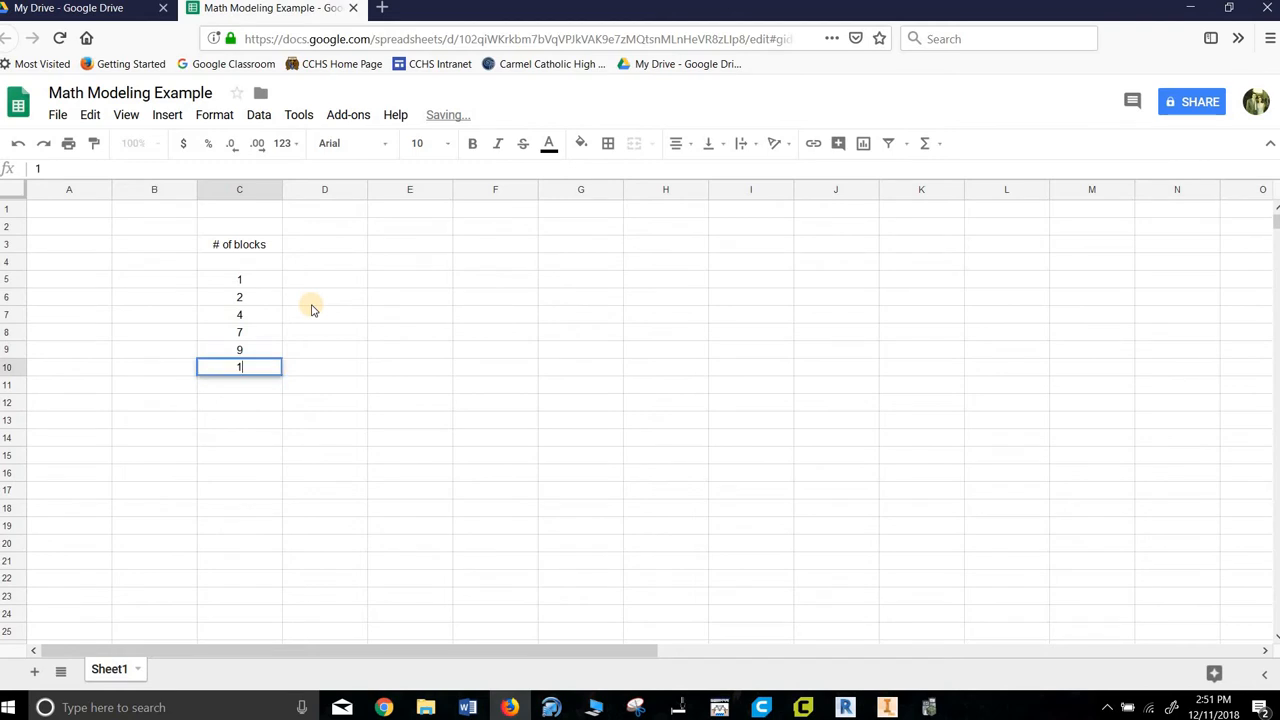
- Finish the # of blocks column with 12 in C10 and enter f5 in D5 beside the first block count
key("Return")
key("Right")
key("Up")
key("Up")
key("Up")
key("Up")
key("Up")
key("Up")
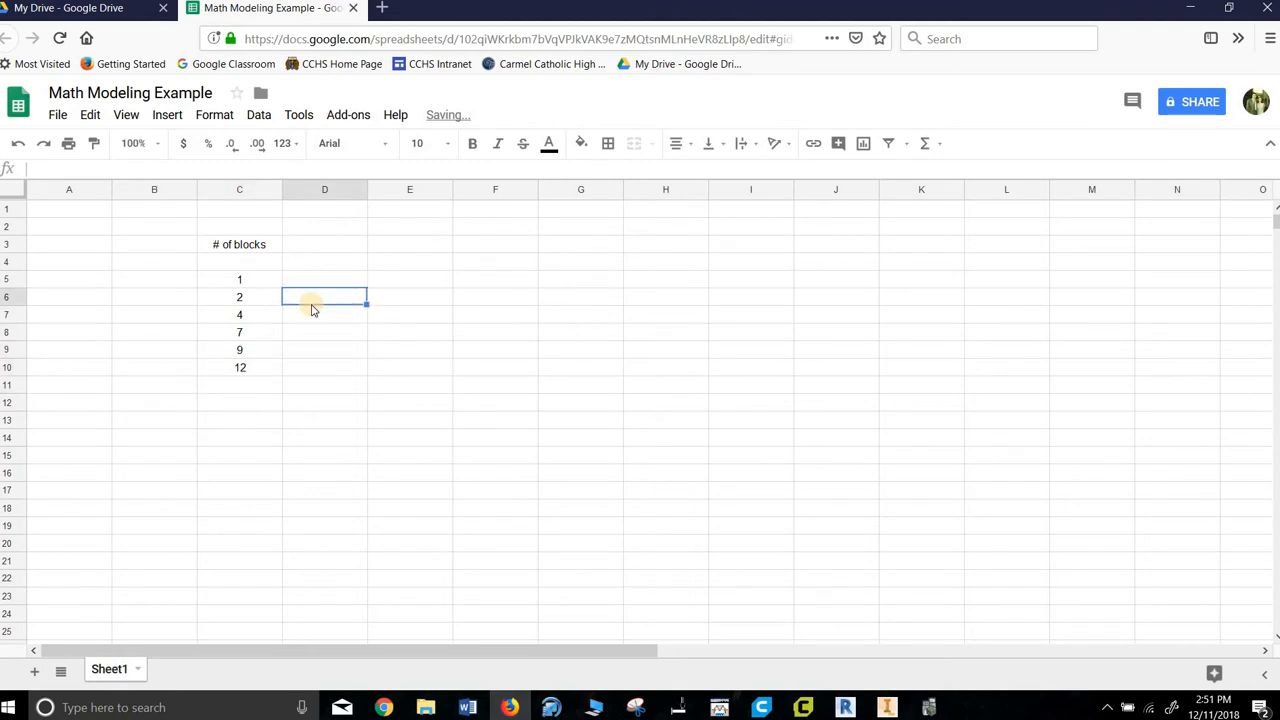
type("f5")
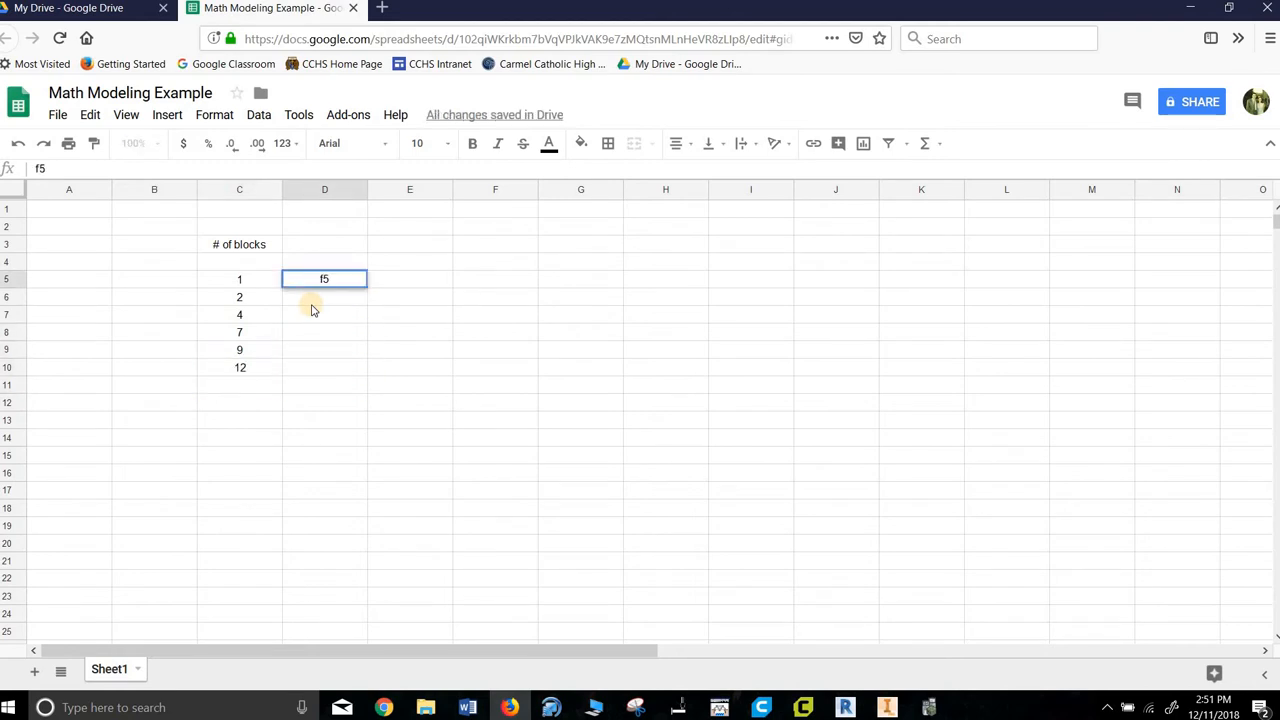
key("Return")
- Add the column header "Mass (grams)" in D3, beside the # of blocks header
key("Up")
key("Up")
key("Up")
type("M")
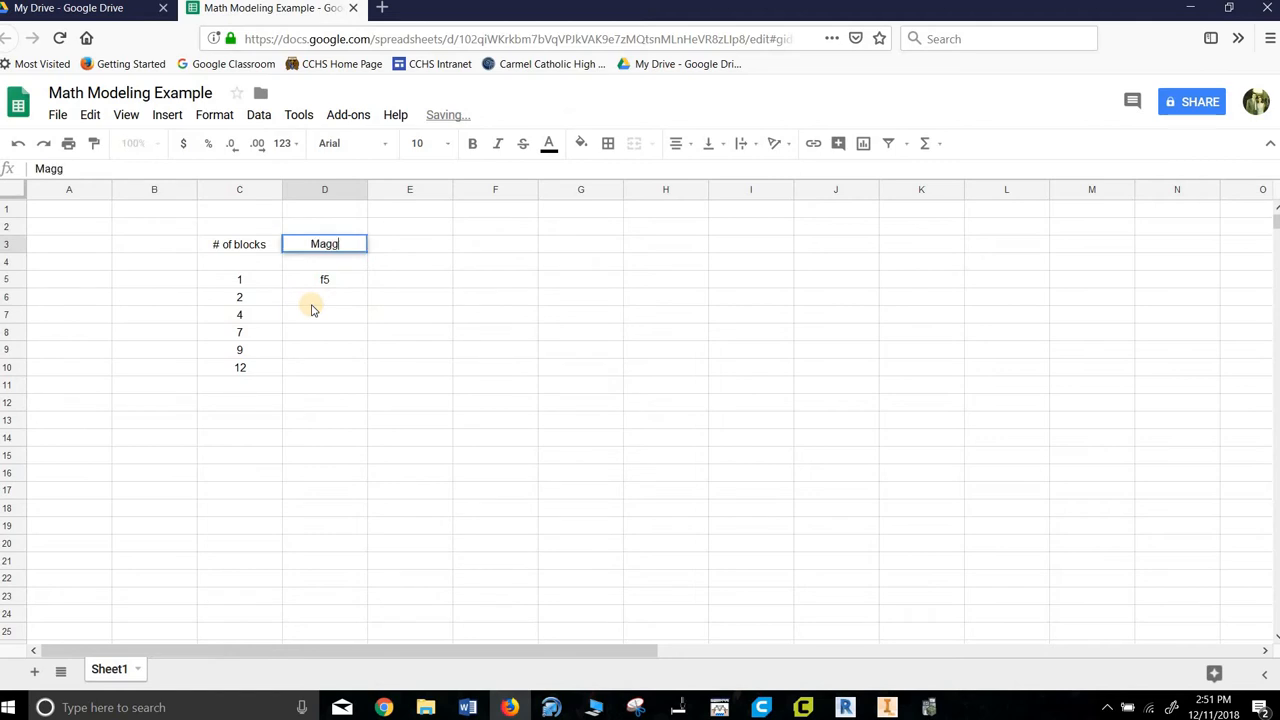
type("agg")
key("BackSpace")
key("BackSpace")
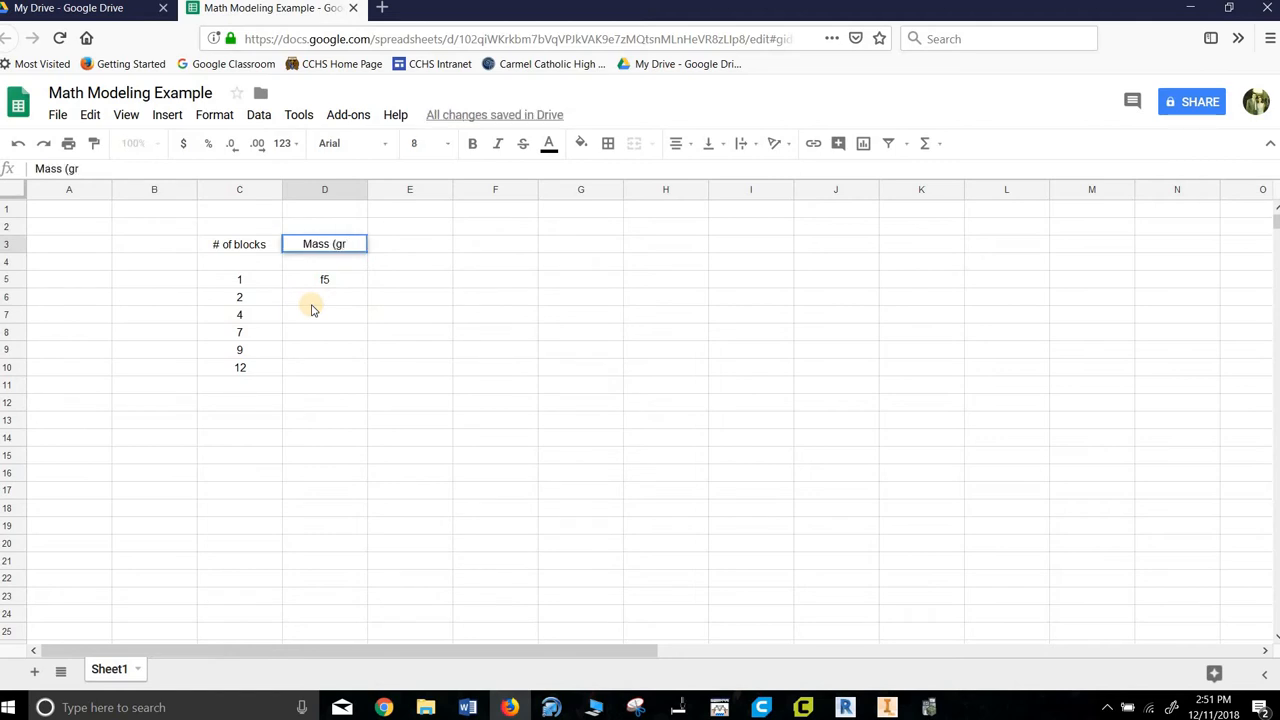
type("ss (grams)")
key("Return")
- Enter the masses 29, 63, 102, 140 and 182 in cells D6 through D10
key("Down")
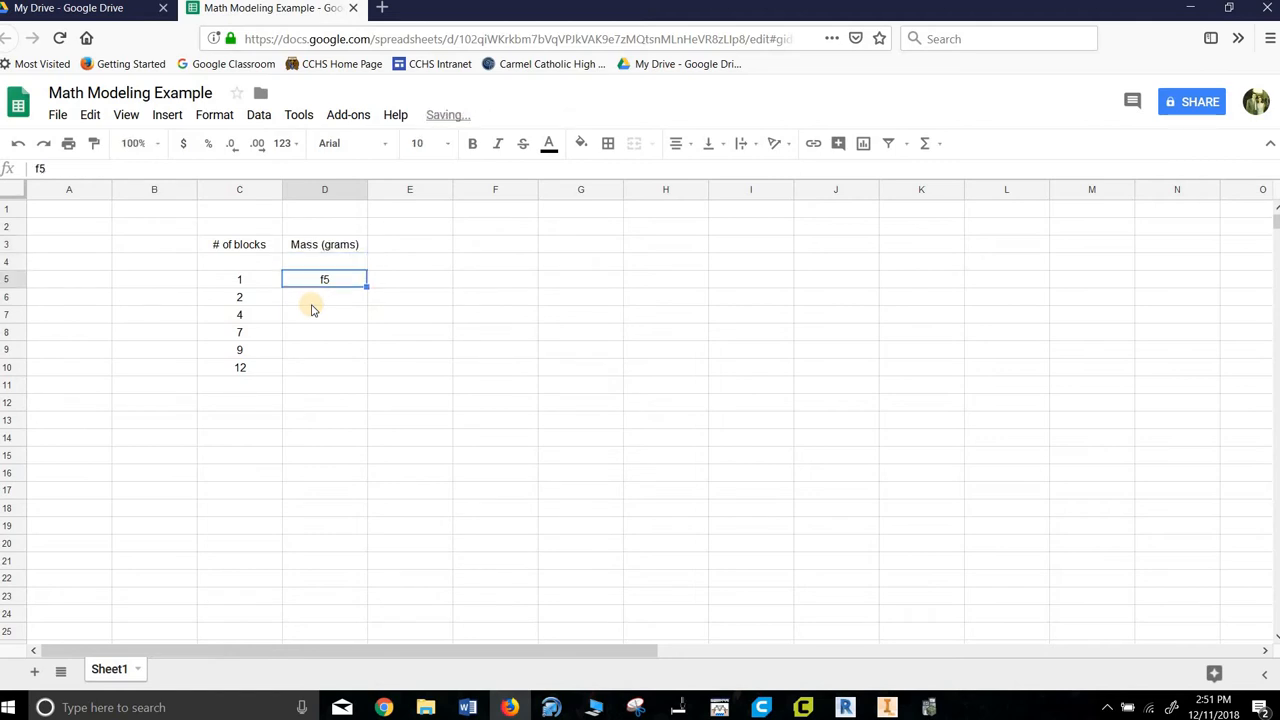
key("Down")
type("29")
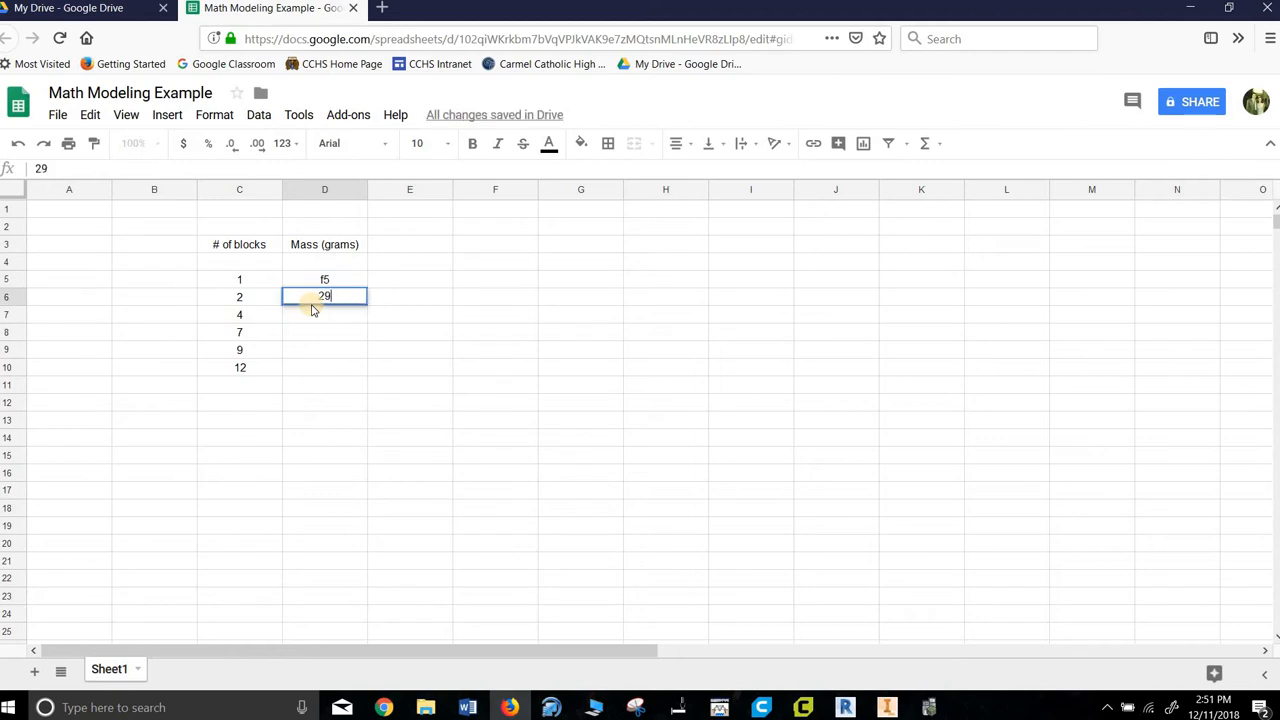
key("Return")
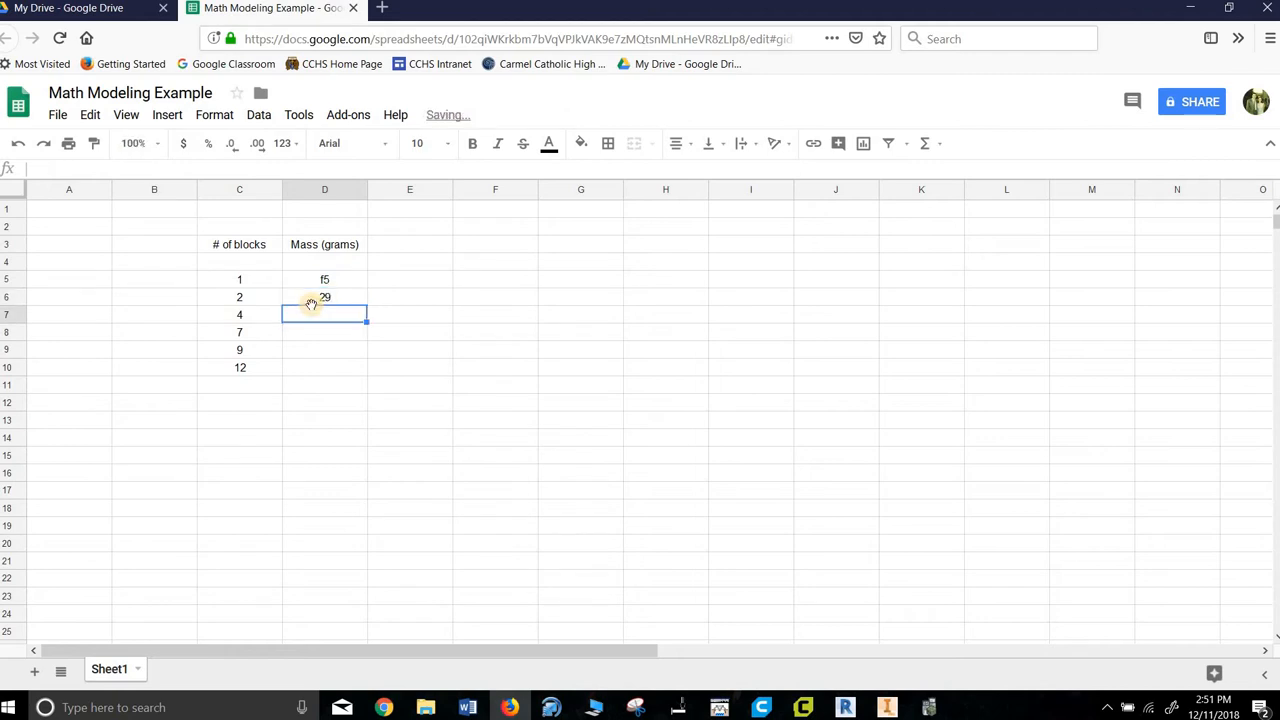
type("63")
key("Return")
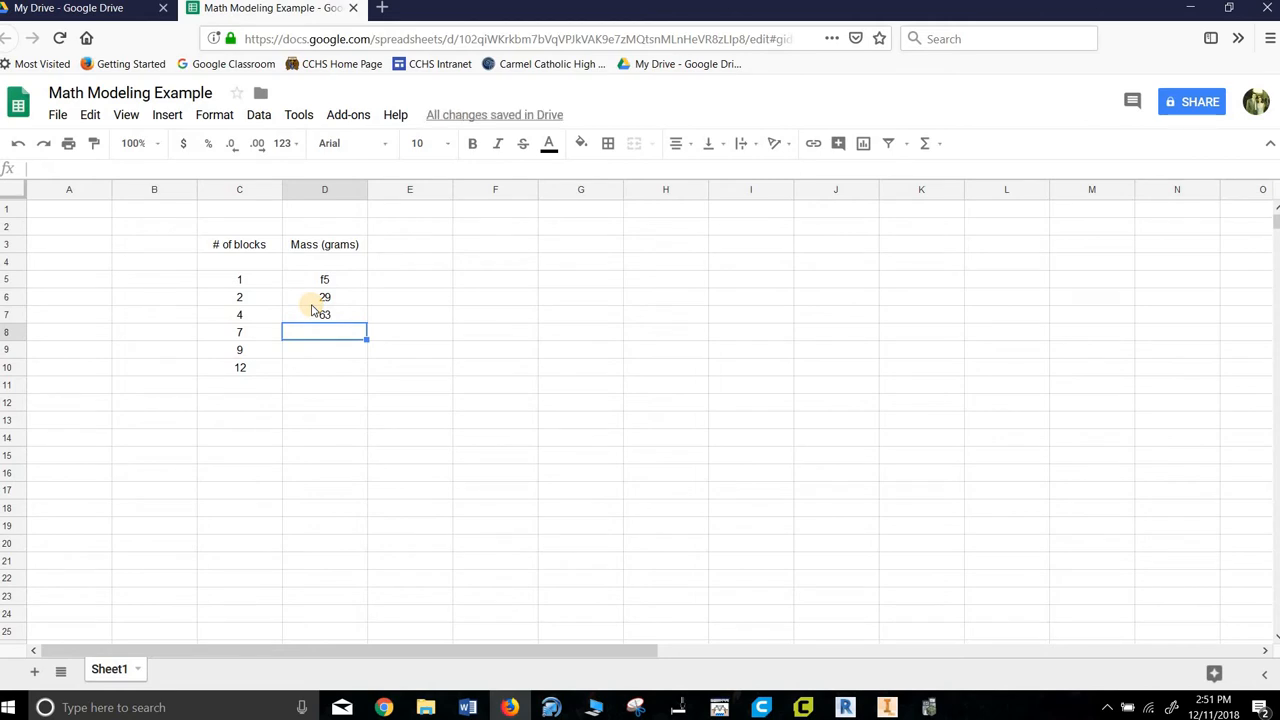
type("102")
key("Return")
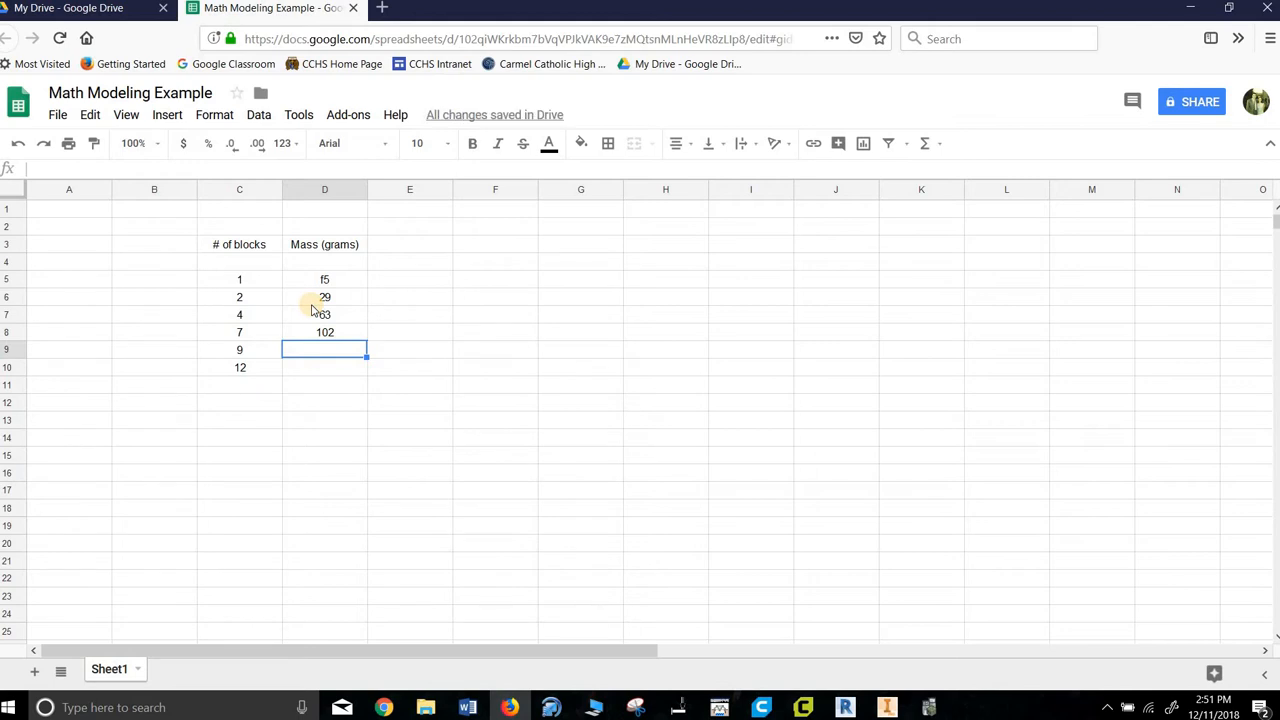
type("140")
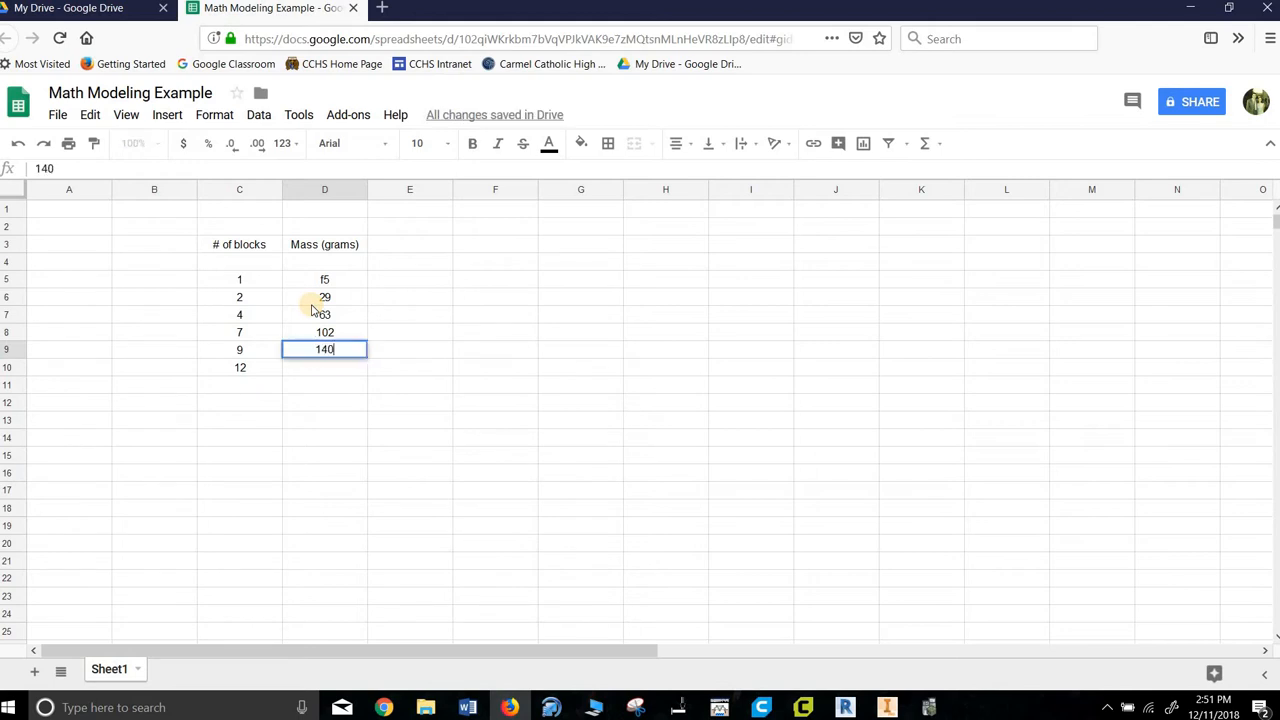
key("Return")
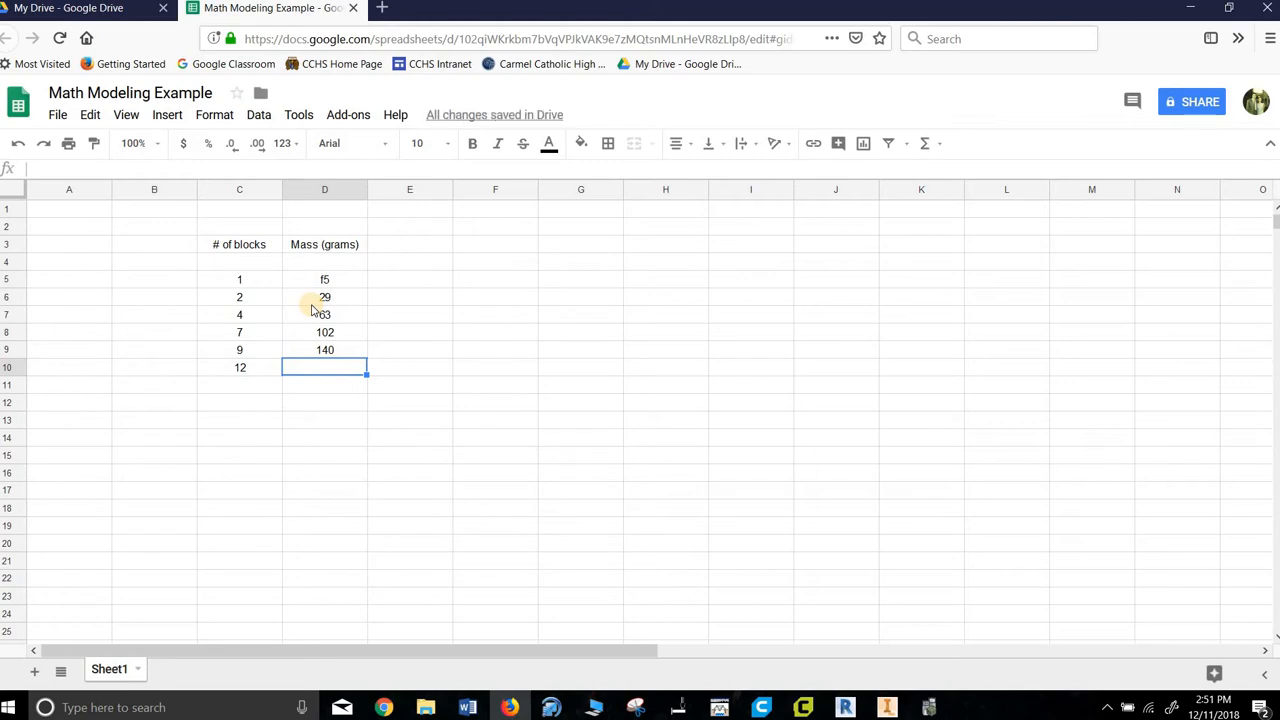
type("182")
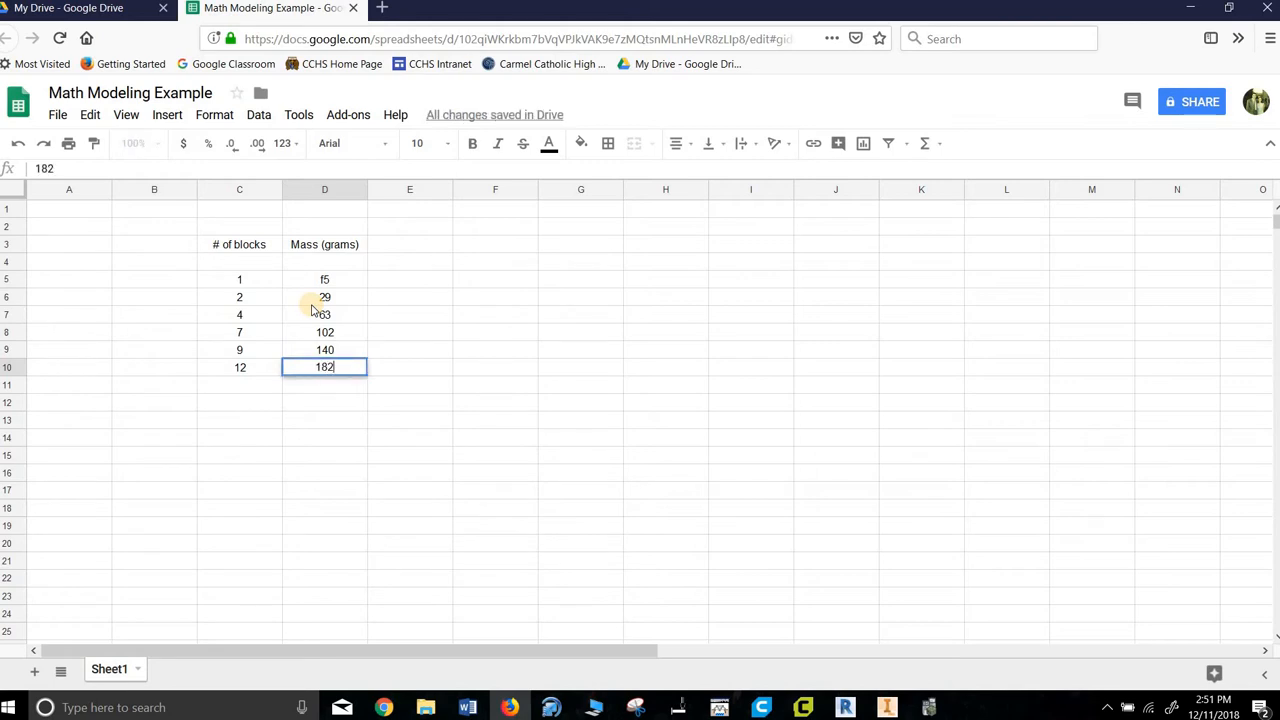
key("Return")
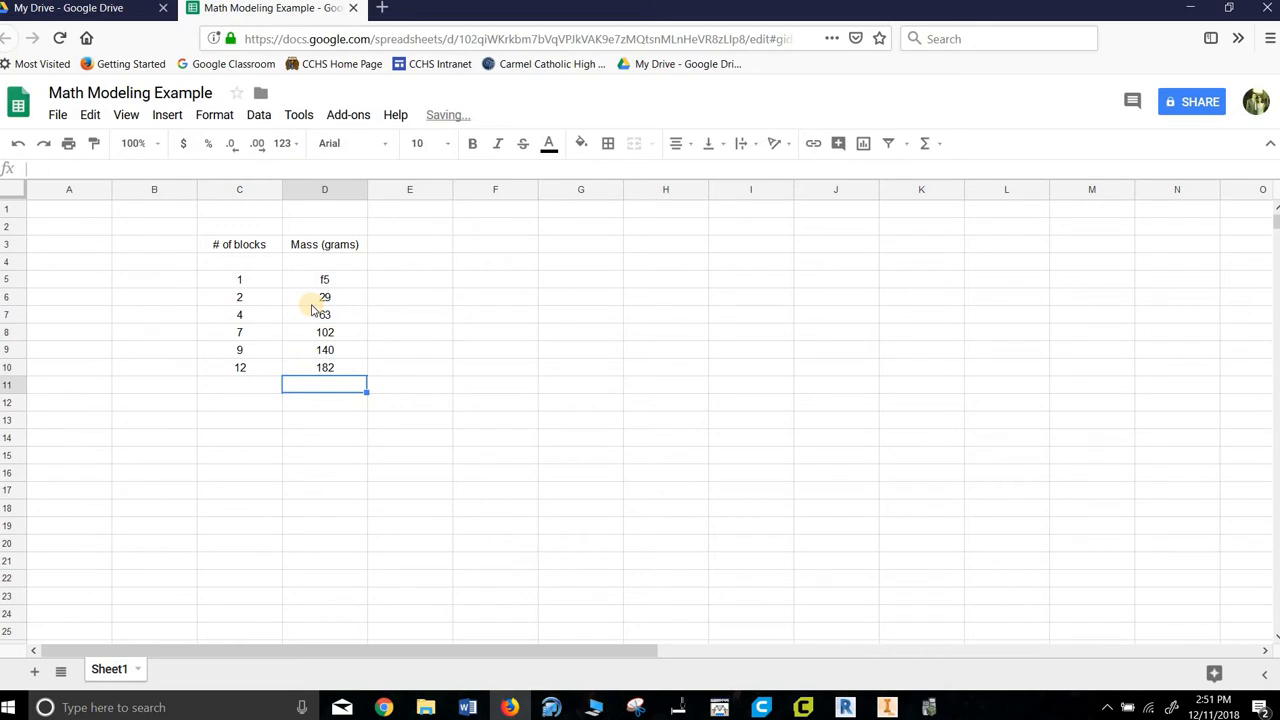
- Insert a chart from the data in C5:D10 and move it beside the table so the data stays uncovered
left_click_drag(239, 280, 297, 371)
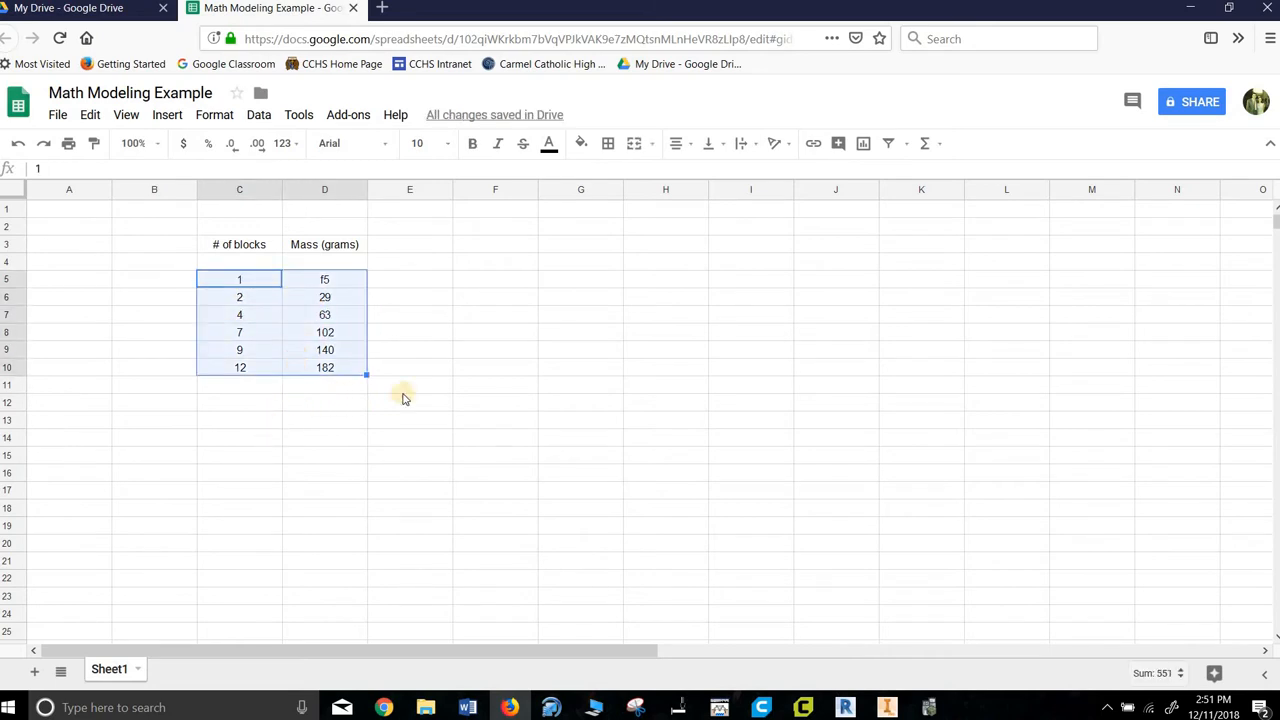
left_click(167, 114)
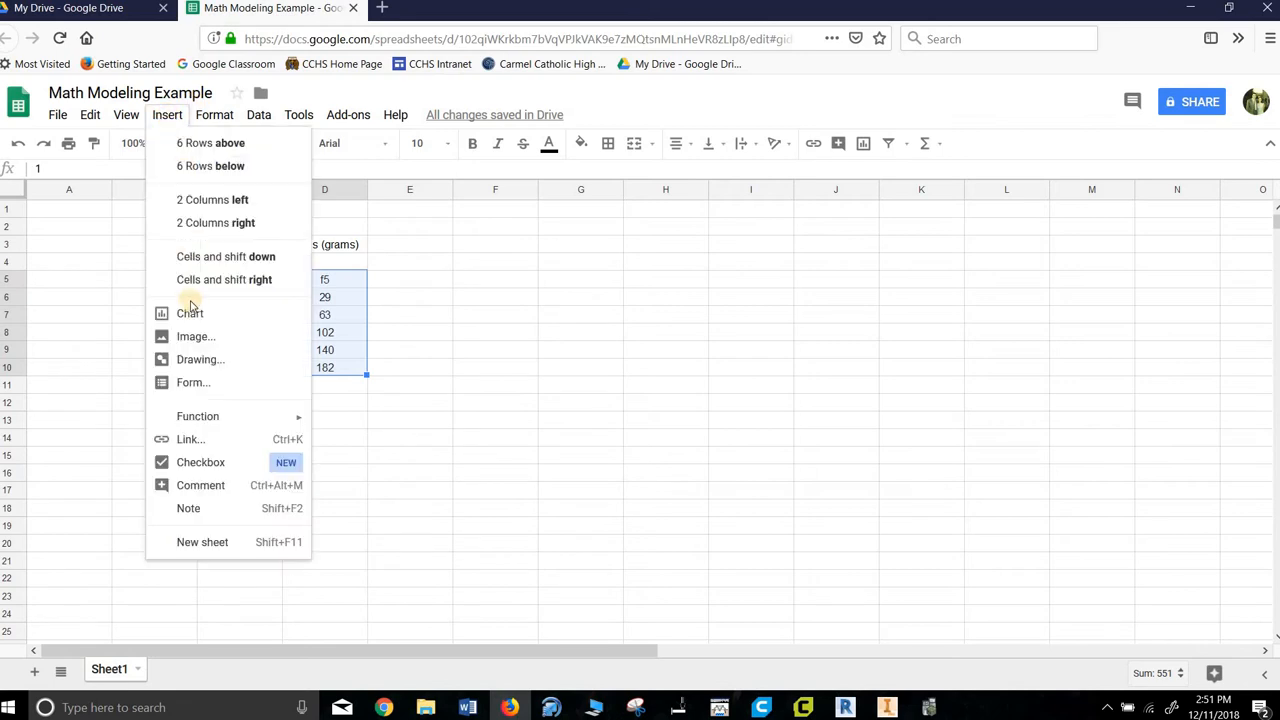
left_click(221, 315)
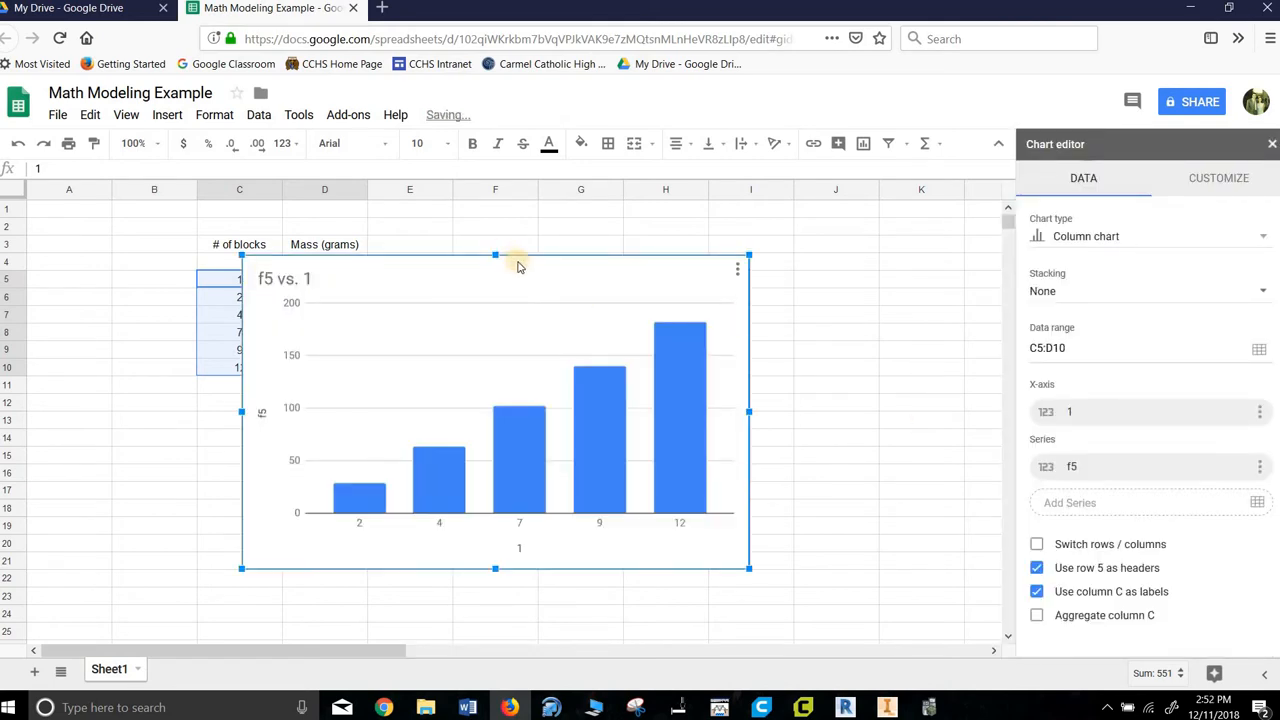
left_click_drag(606, 249, 679, 245)
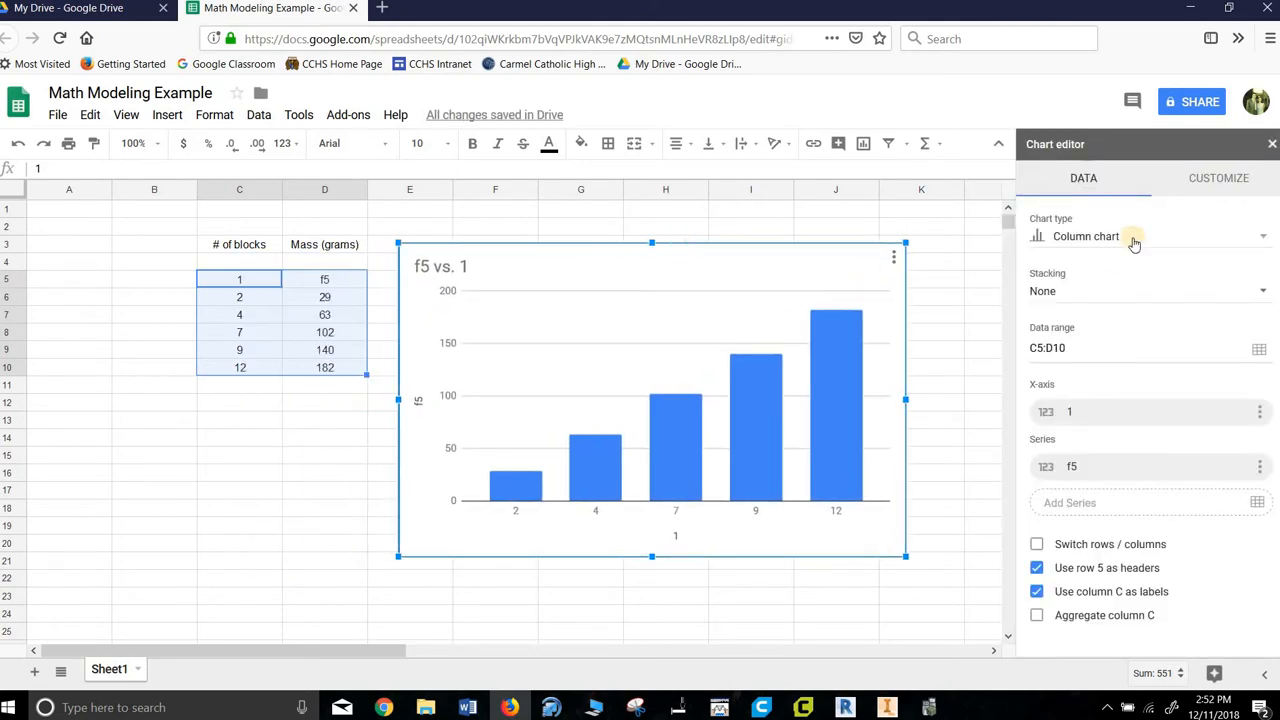
- Change the chart type from a column chart to a scatter chart
left_click(1263, 240)
scroll(1200, 450, "down", 4)
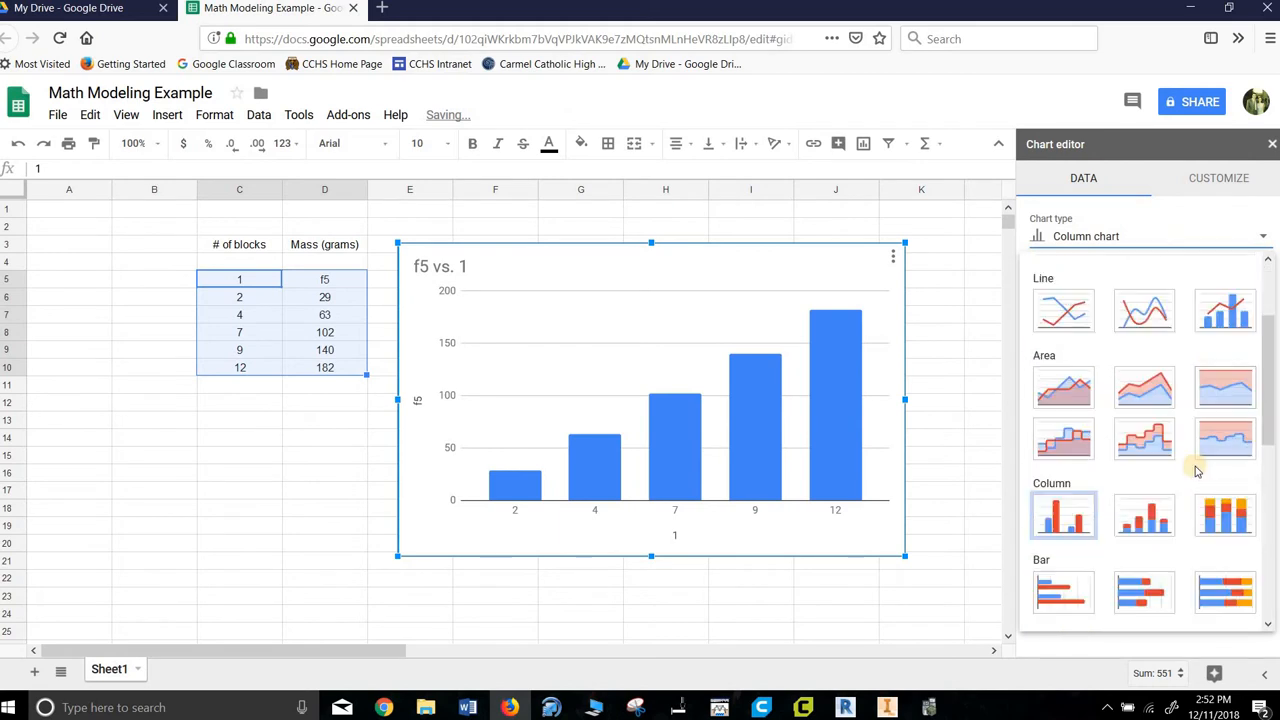
scroll(1133, 591, "down", 3)
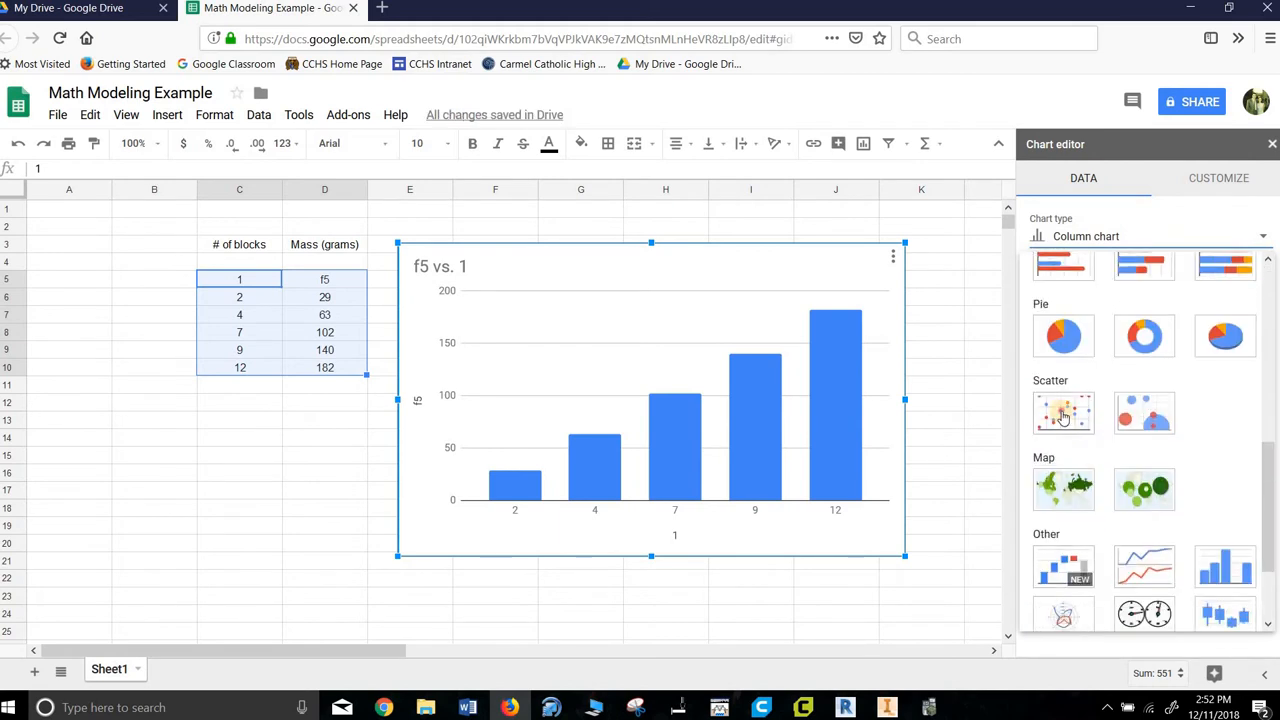
left_click(1062, 416)
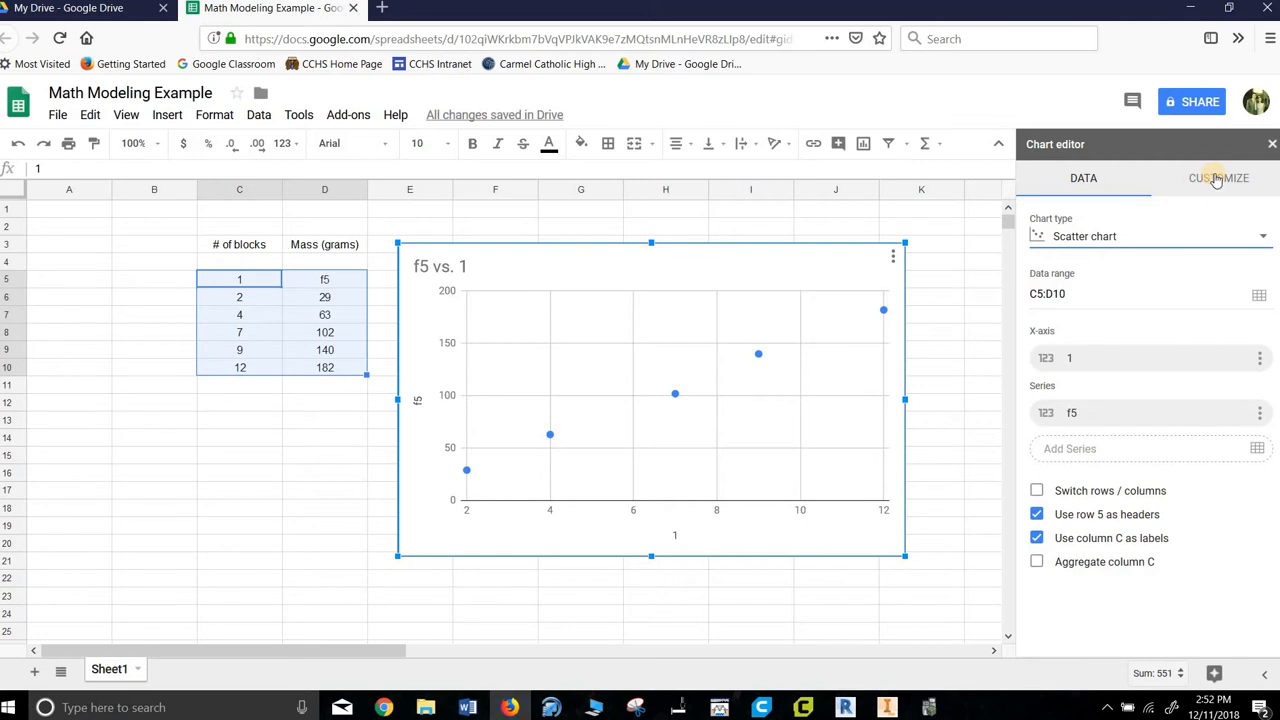
- Add a linear trendline to the f5 series of the scatter chart
left_click(1216, 178)
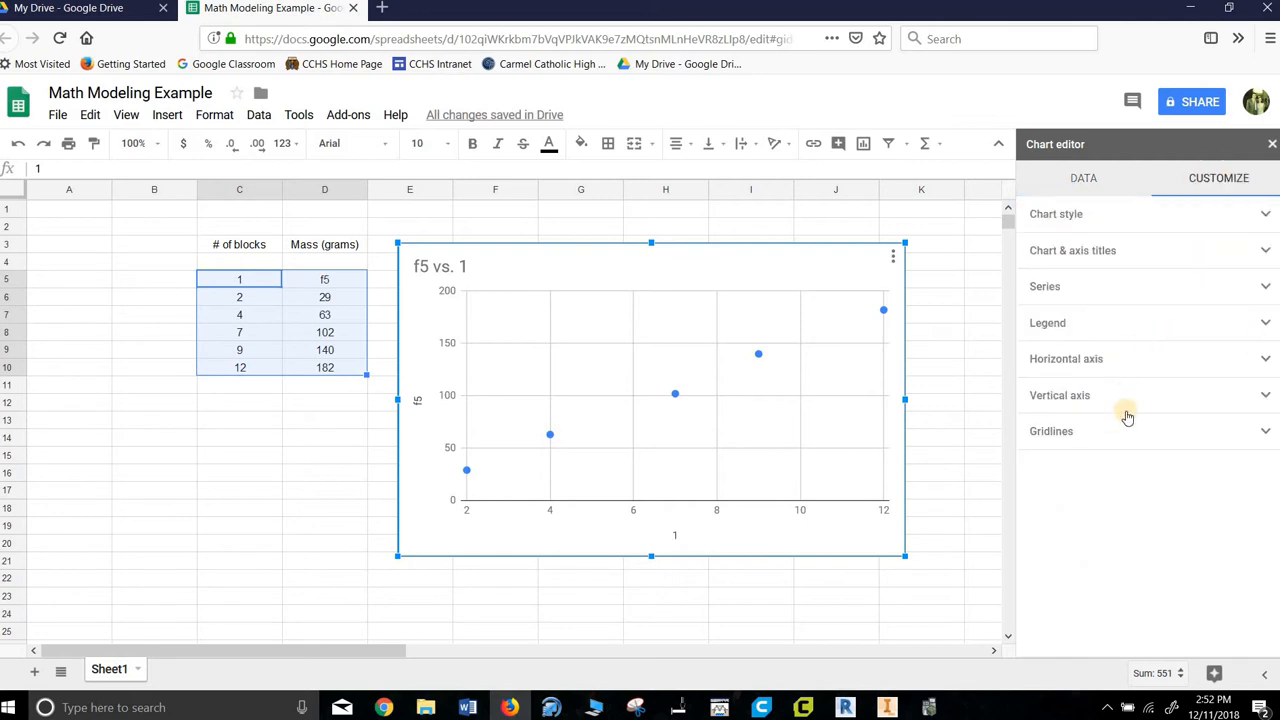
left_click(1086, 323)
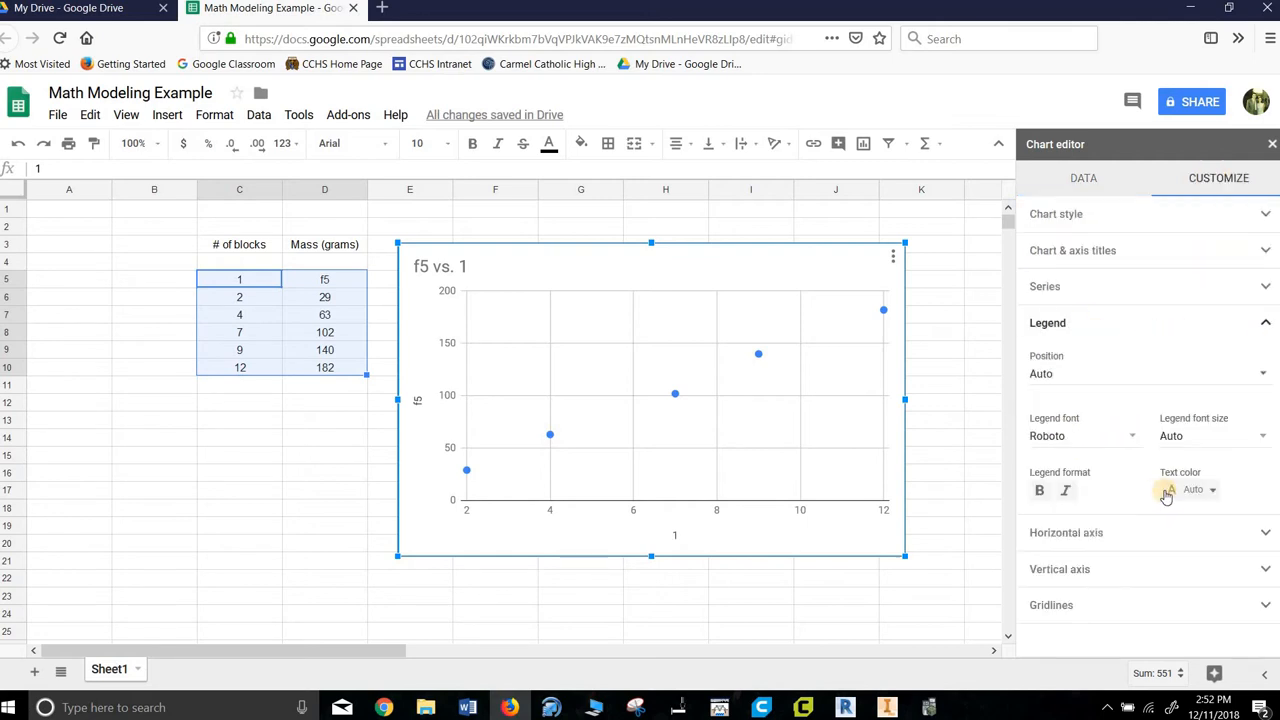
left_click(1058, 288)
scroll(1150, 460, "down", 1)
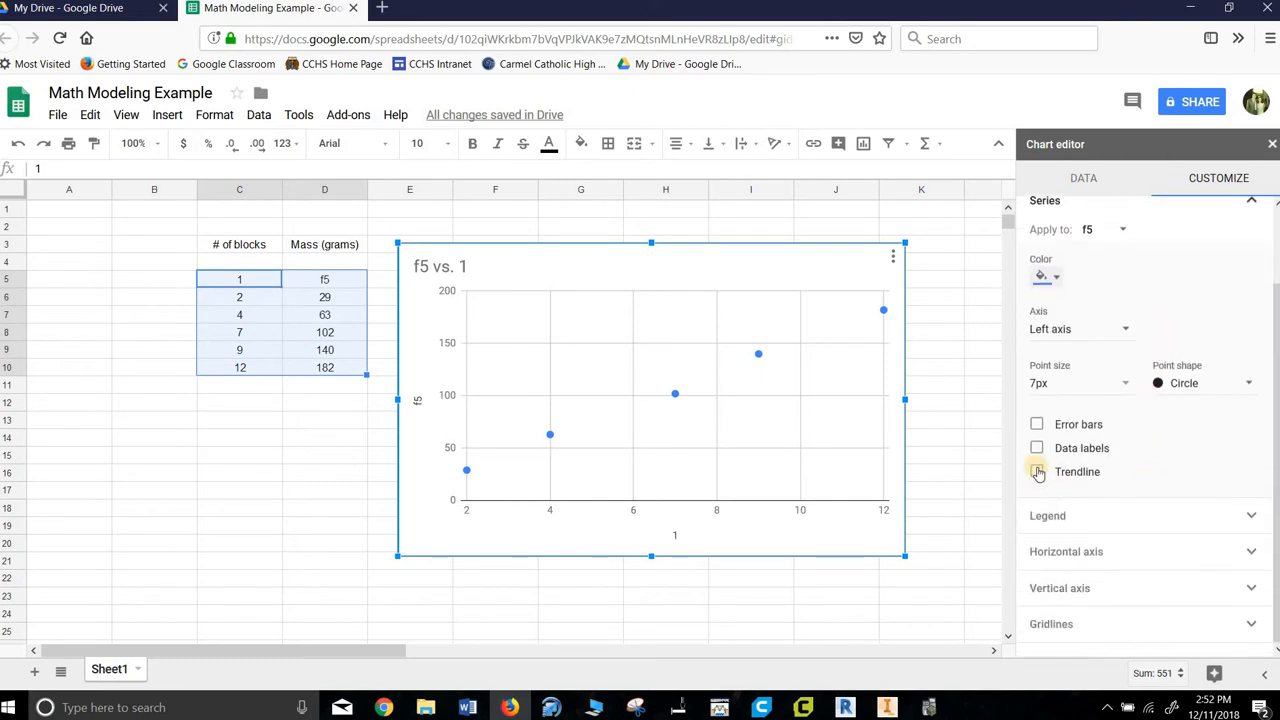
left_click(1037, 471)
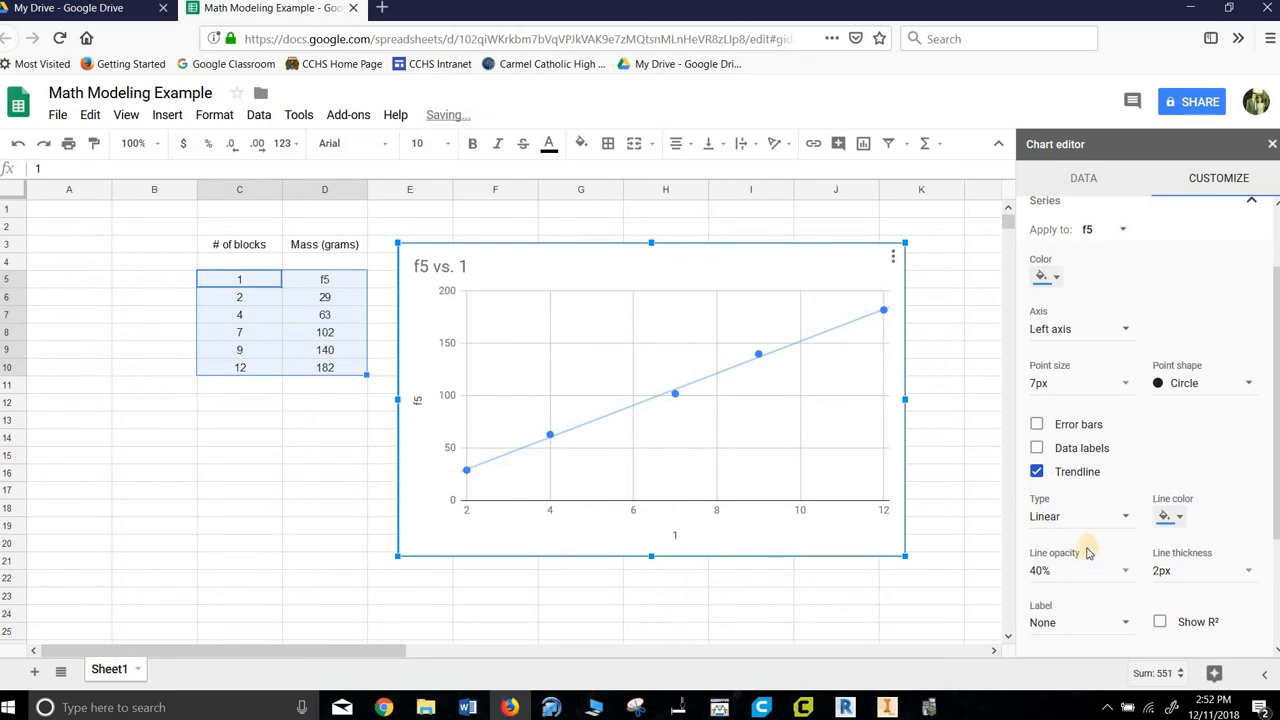
- Set the trendline's label to Use Equation, leaving R² off
scroll(1098, 563, "down", 2)
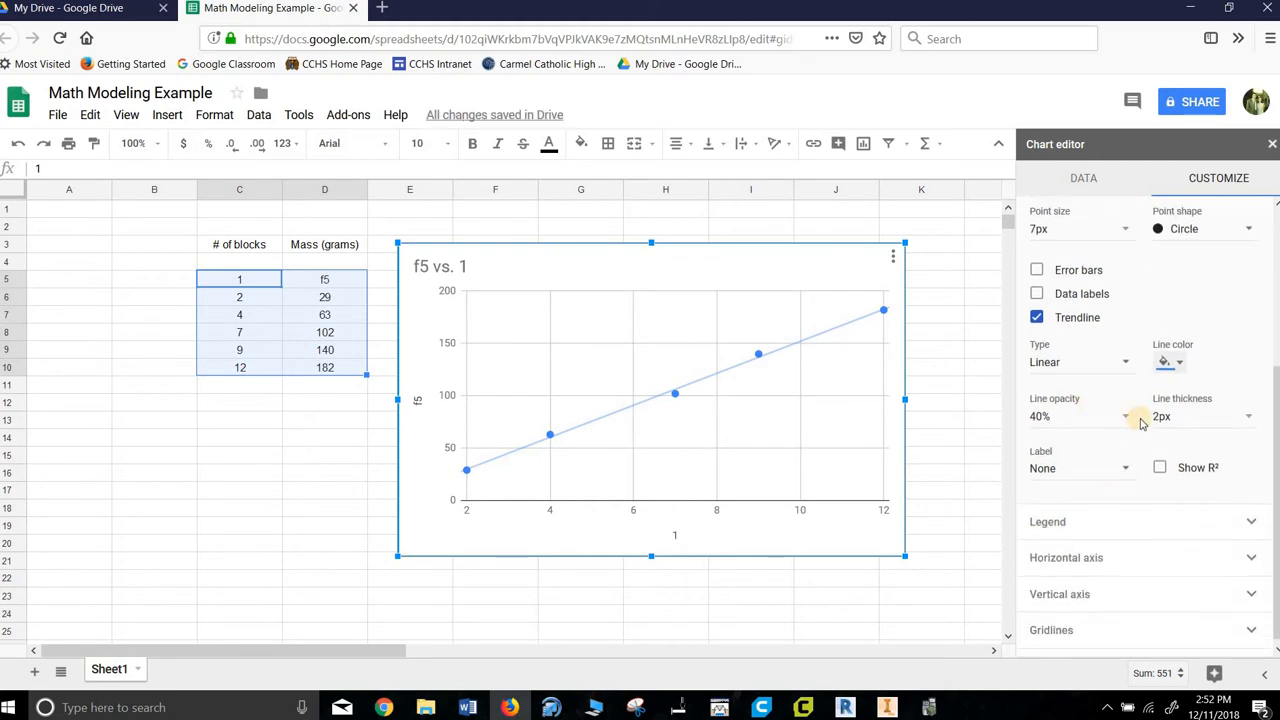
left_click(1129, 469)
left_click(1131, 470)
left_click(1131, 465)
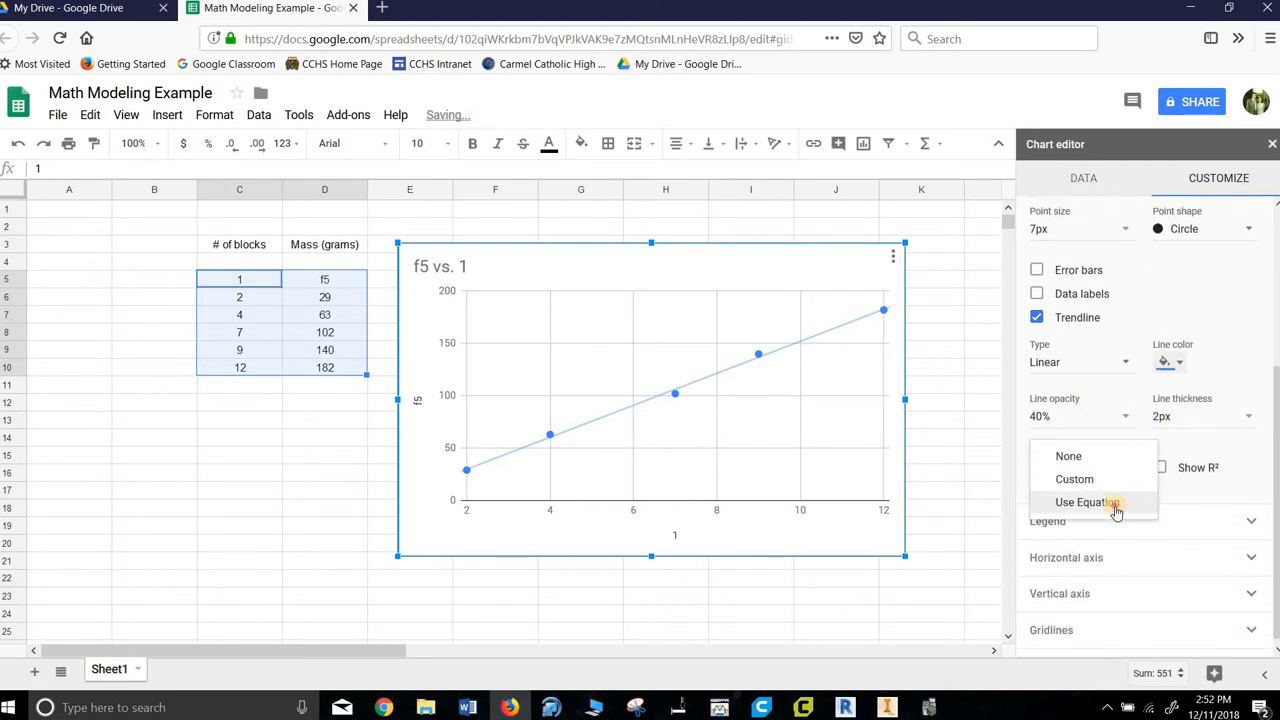
left_click(1108, 503)
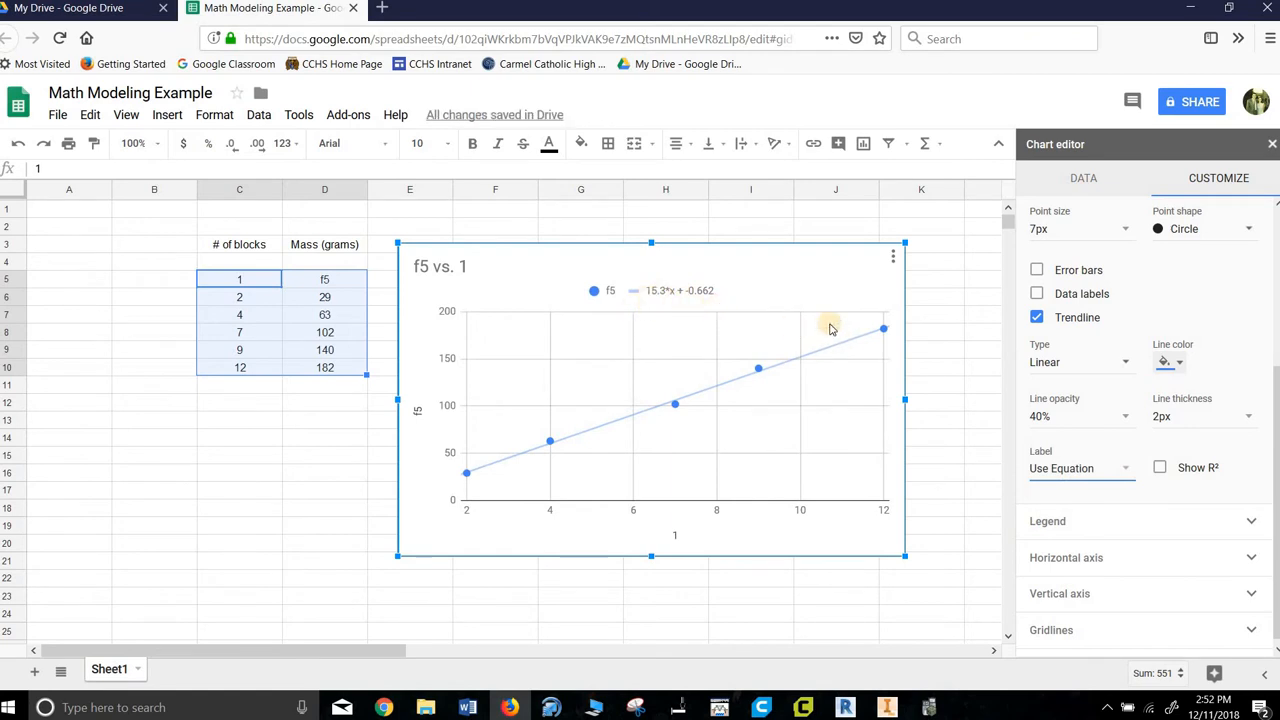
left_click(1162, 470)
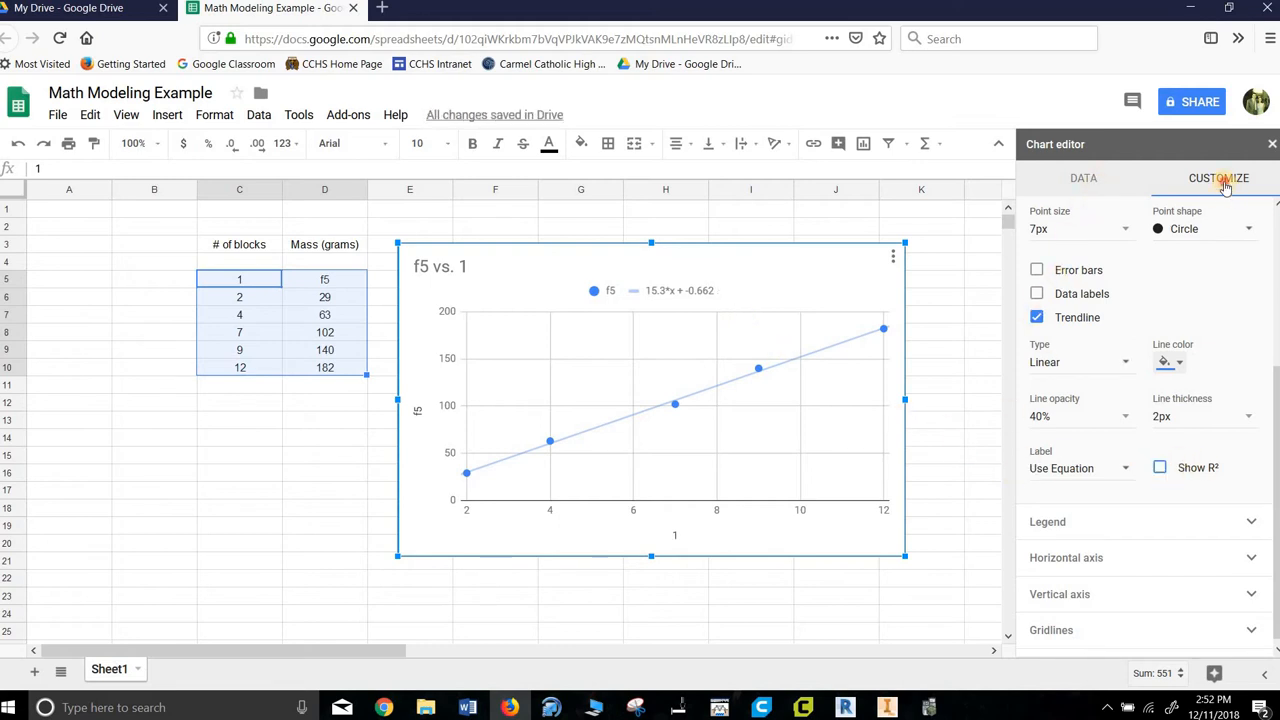
- Change the chart title to "Mass (grams) vs # of Wooden Cubes"
left_click(1120, 187)
left_click(1220, 180)
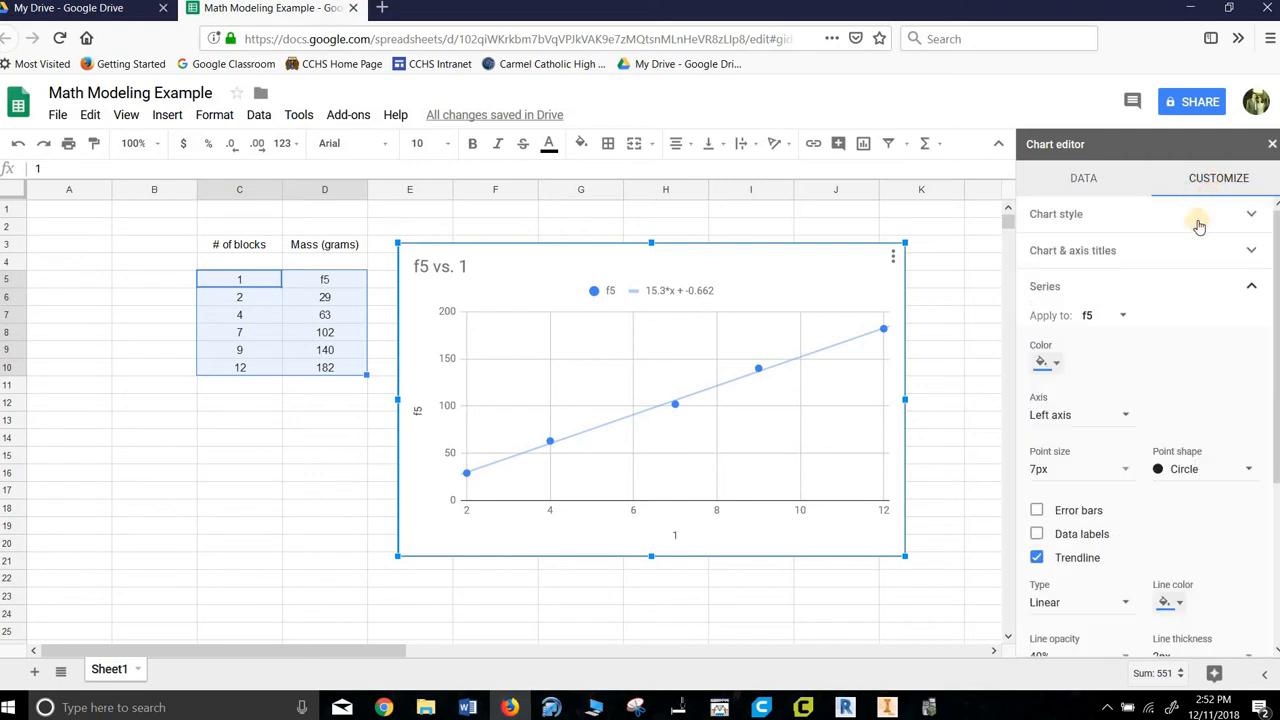
left_click(1243, 251)
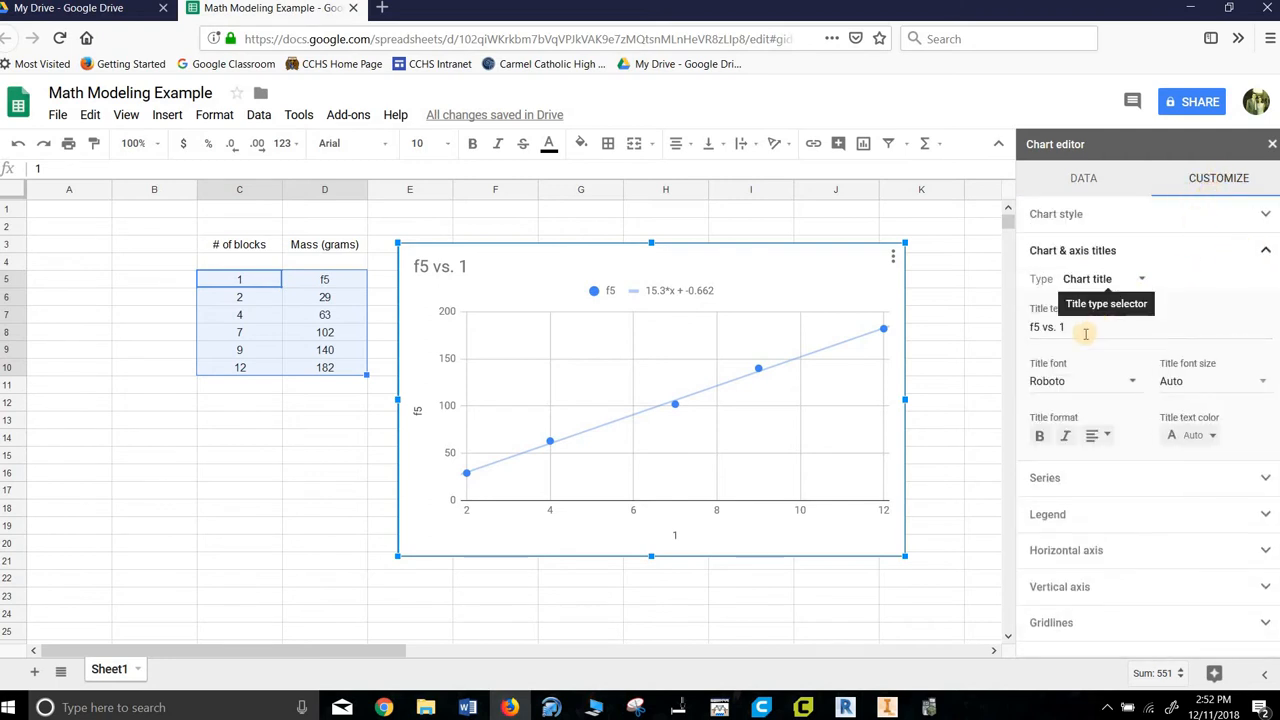
left_click_drag(1086, 330, 963, 325)
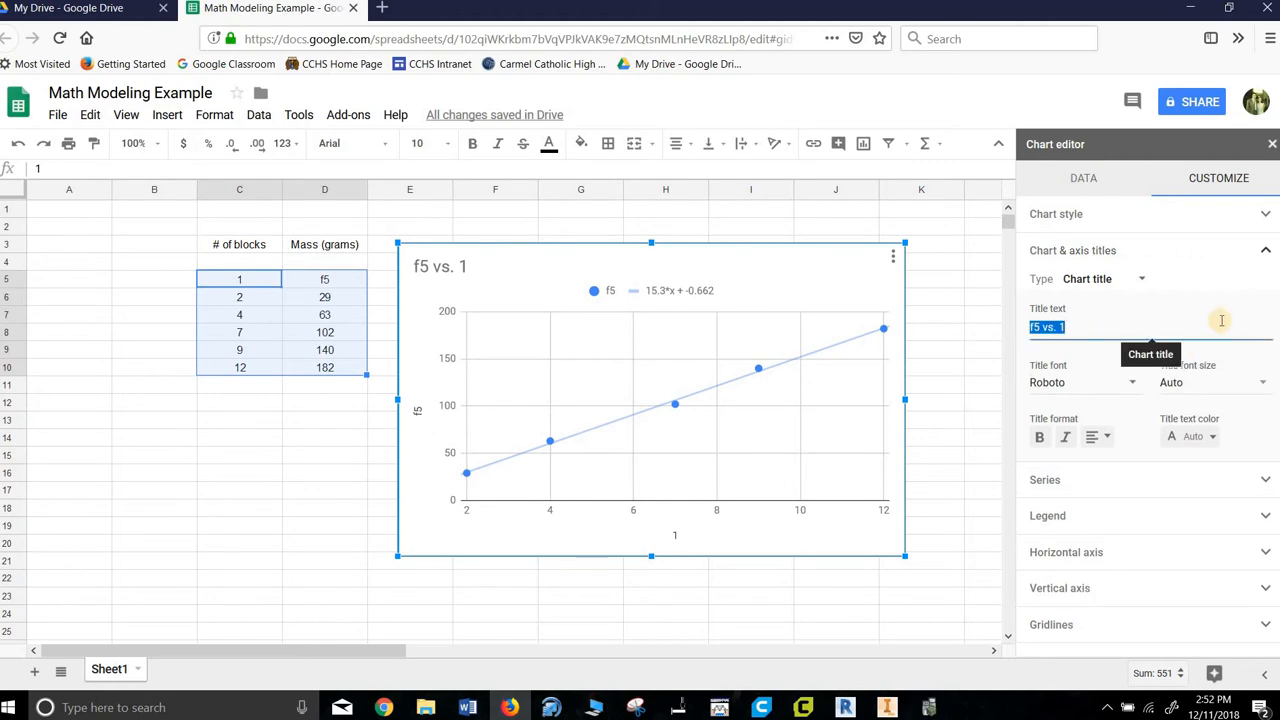
type("Mass")
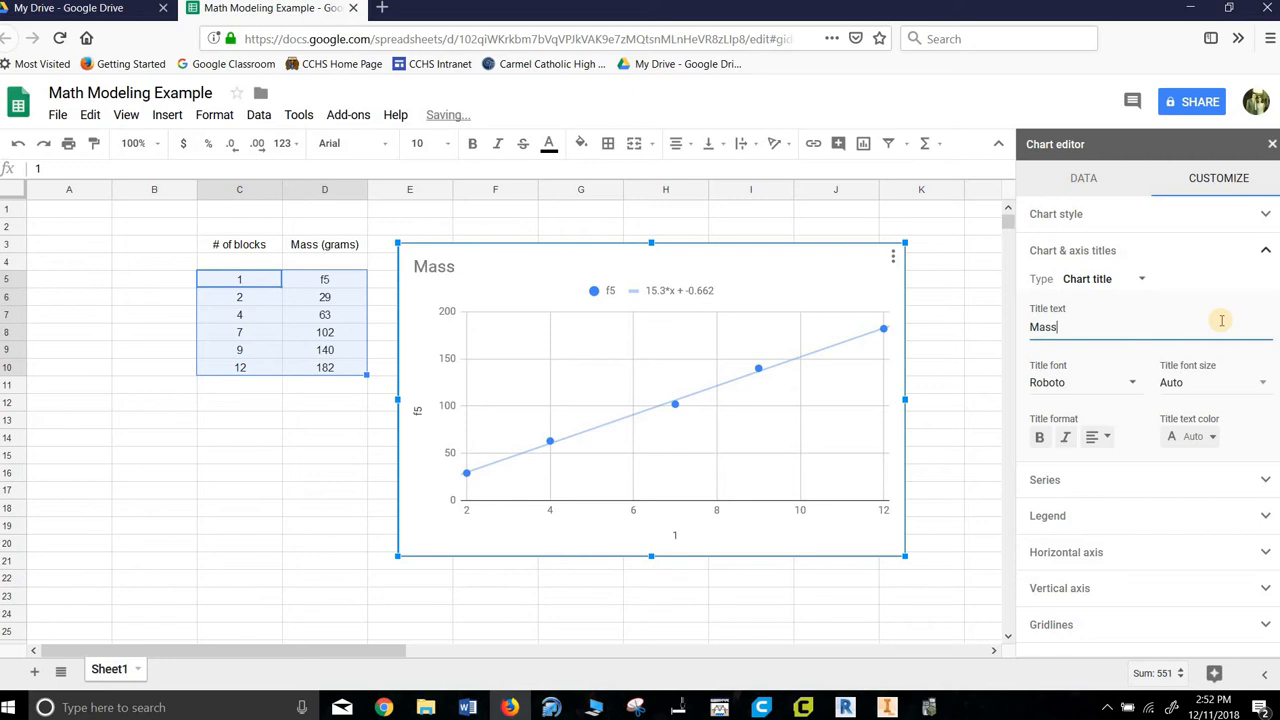
type(" (grams) vs # of wood")
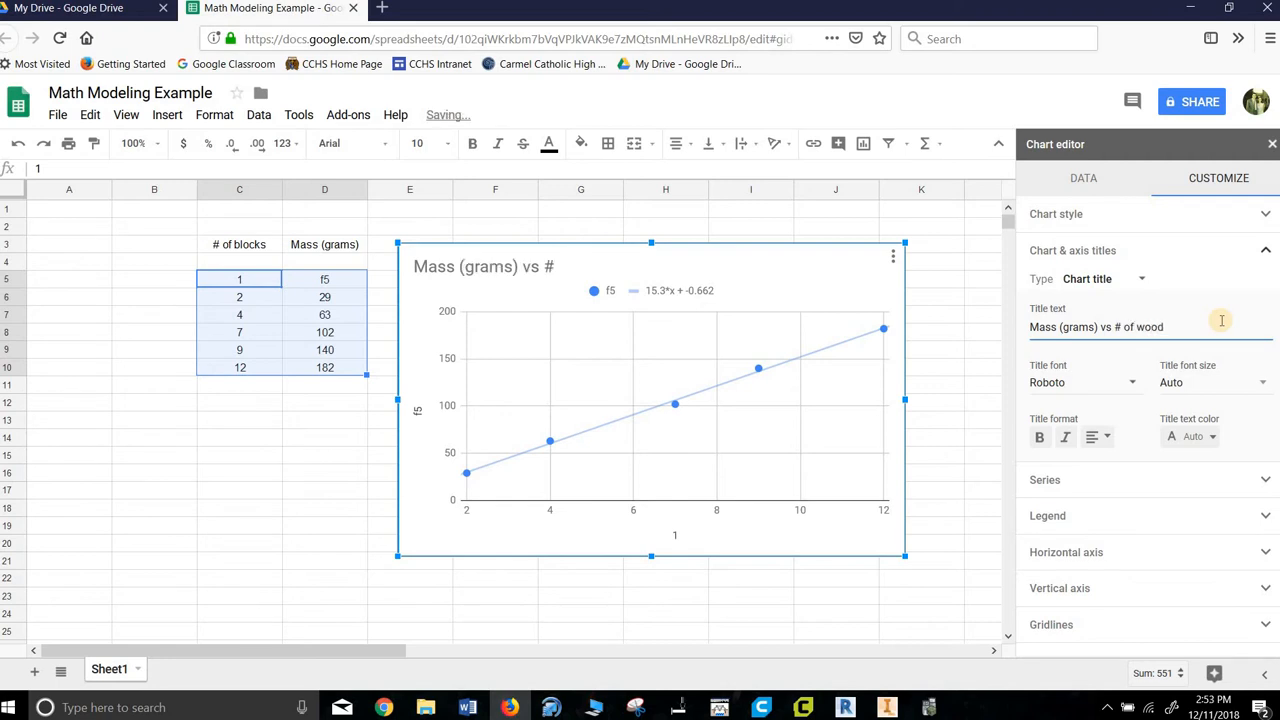
key("BackSpace")
key("BackSpace")
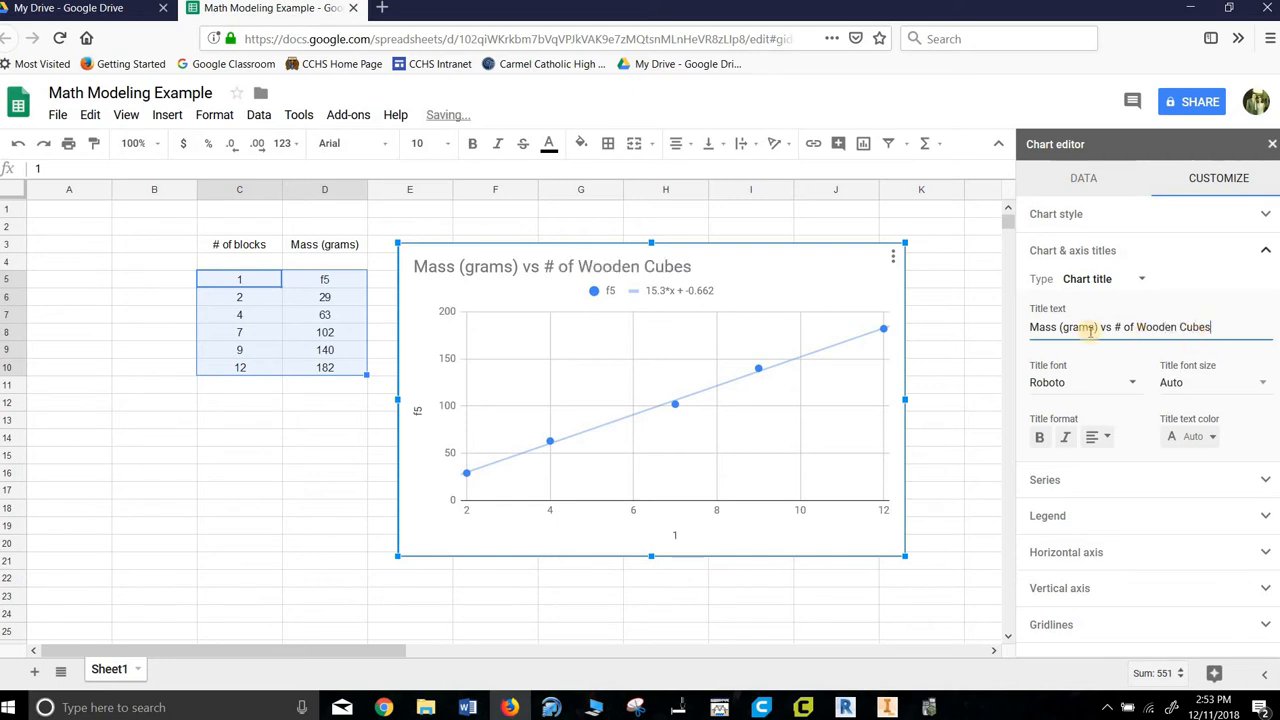
- Set the chart's horizontal axis title to "# of Wooden Cubes"
left_click(1141, 279)
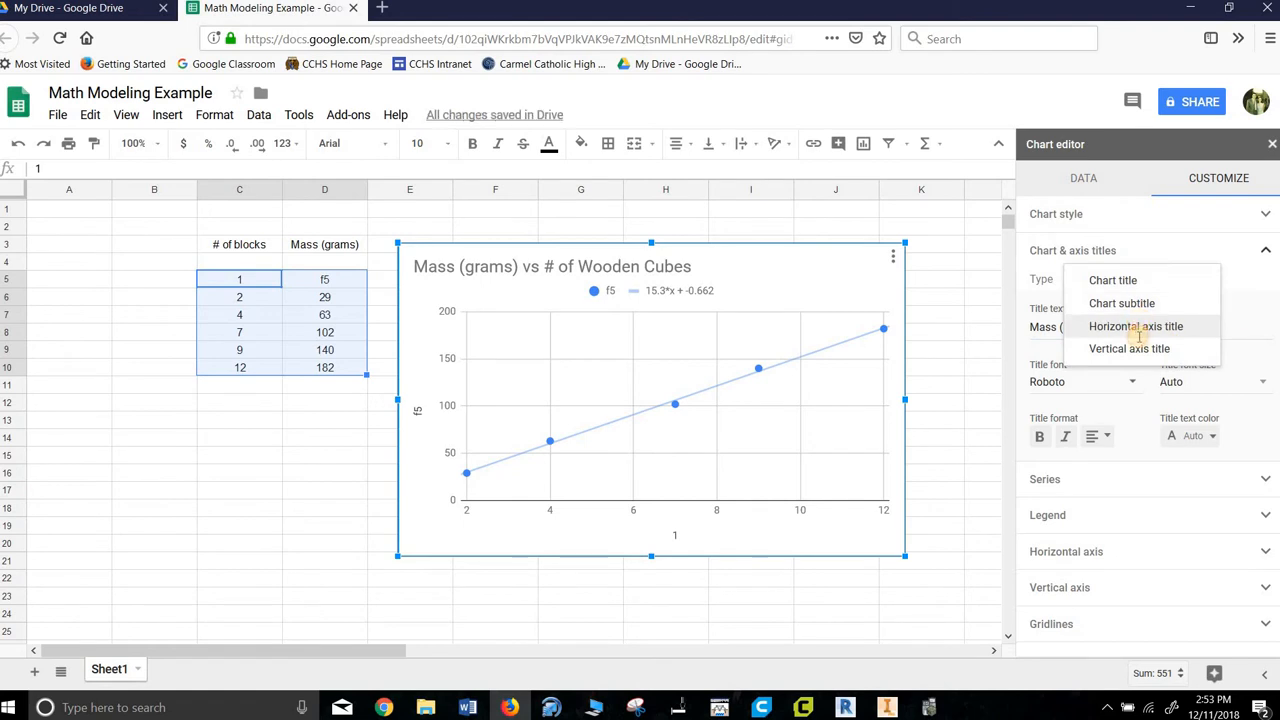
left_click(1136, 326)
left_click(1100, 325)
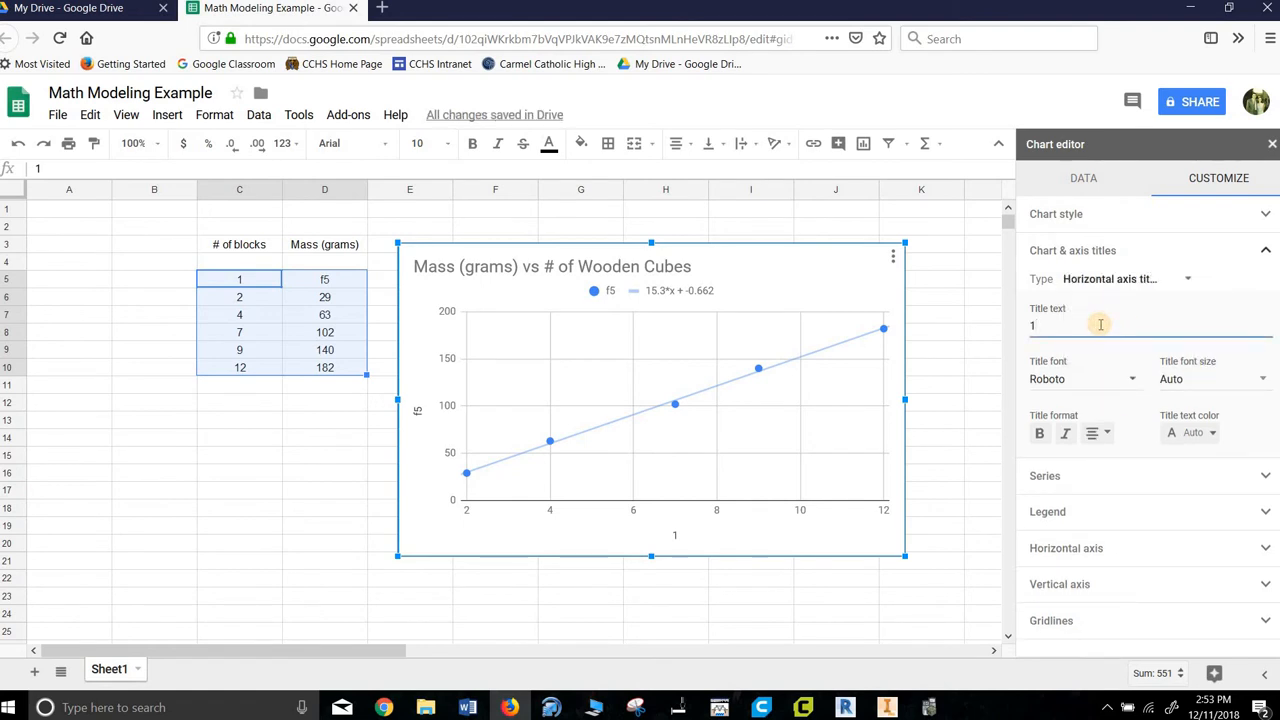
key("BackSpace")
type("# of")
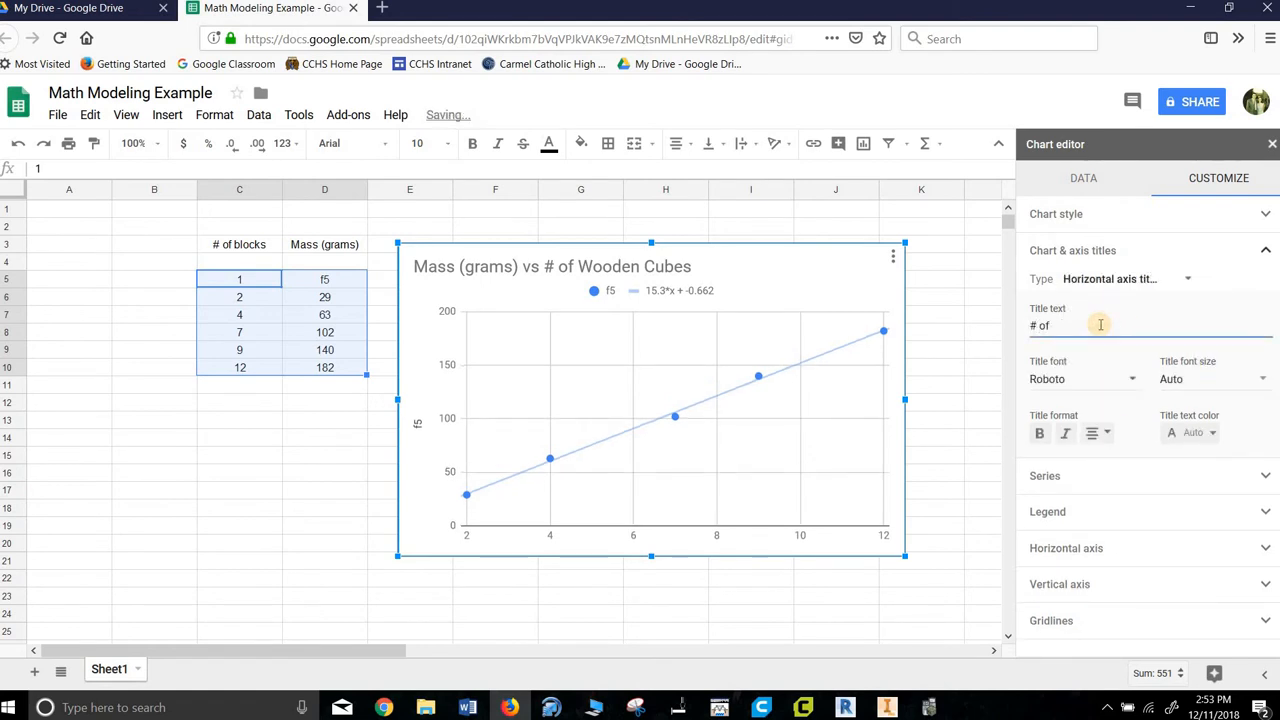
type(" Wooden Cube")
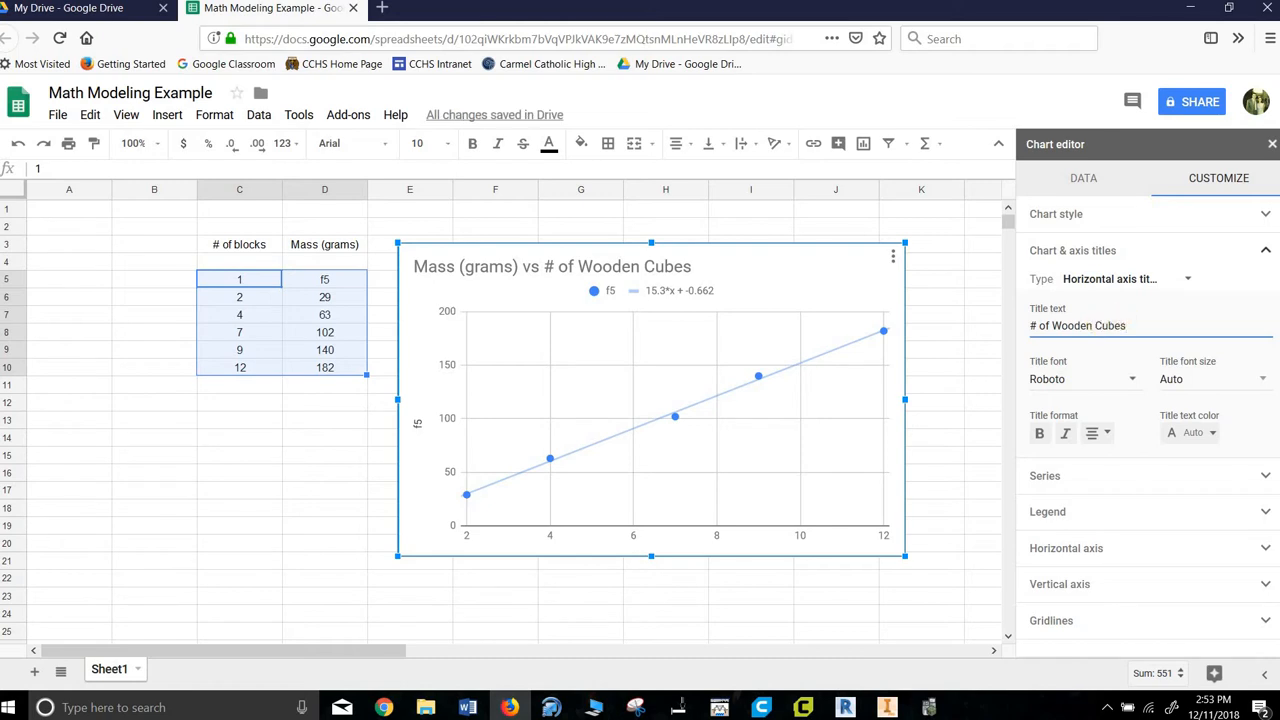
type("s")
- Set the chart's vertical axis title to "Mass (grams)" and close the chart editor
left_click(1190, 278)
left_click(1174, 303)
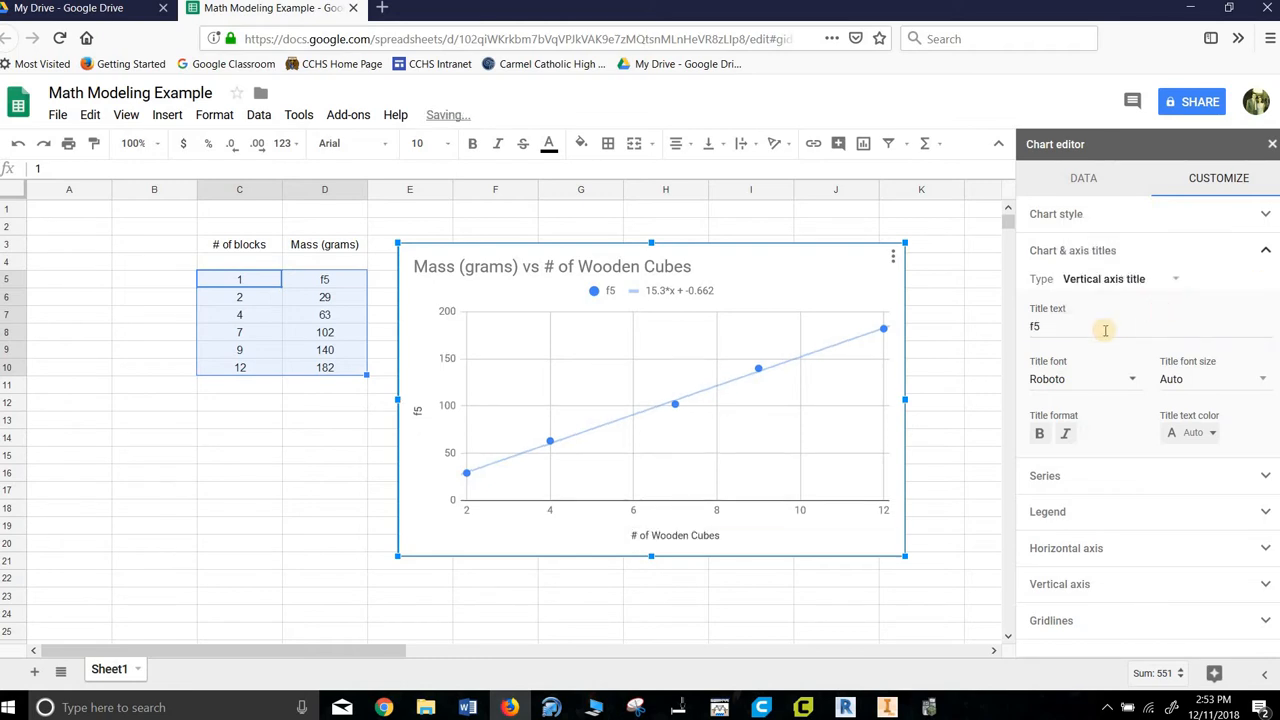
left_click(1105, 330)
key("BackSpace")
key("BackSpace")
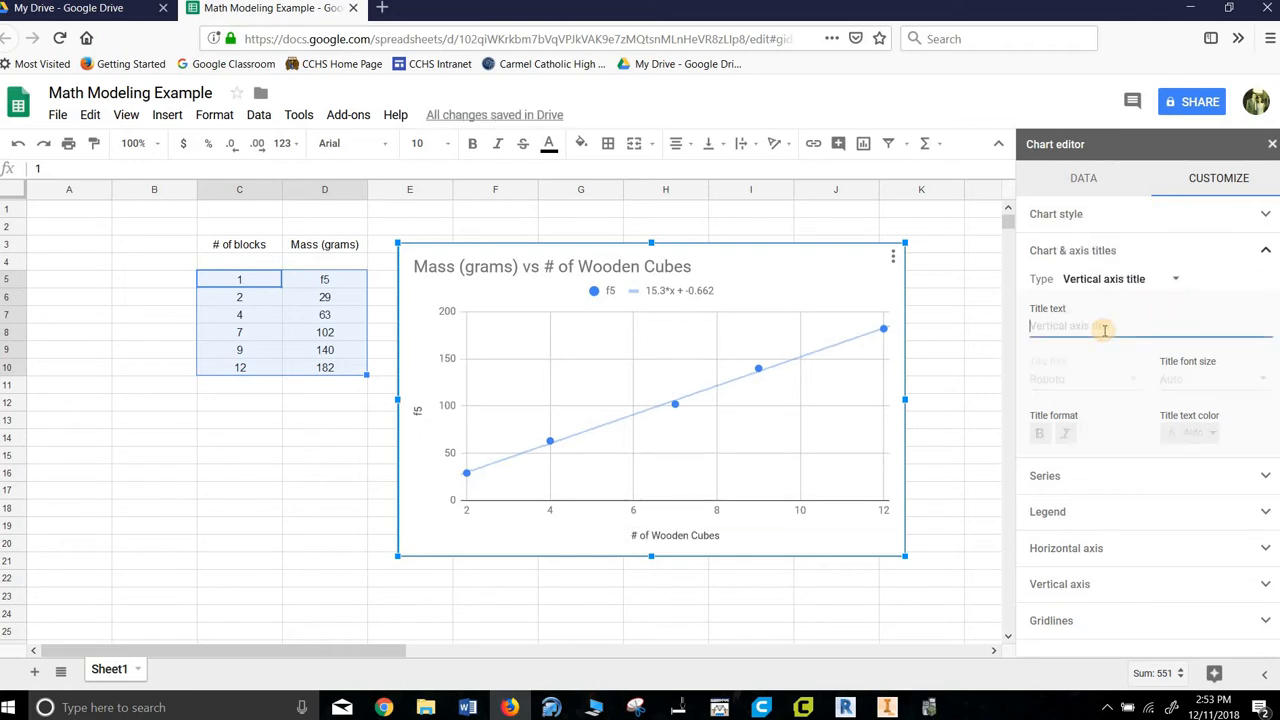
type("Mass (grams")
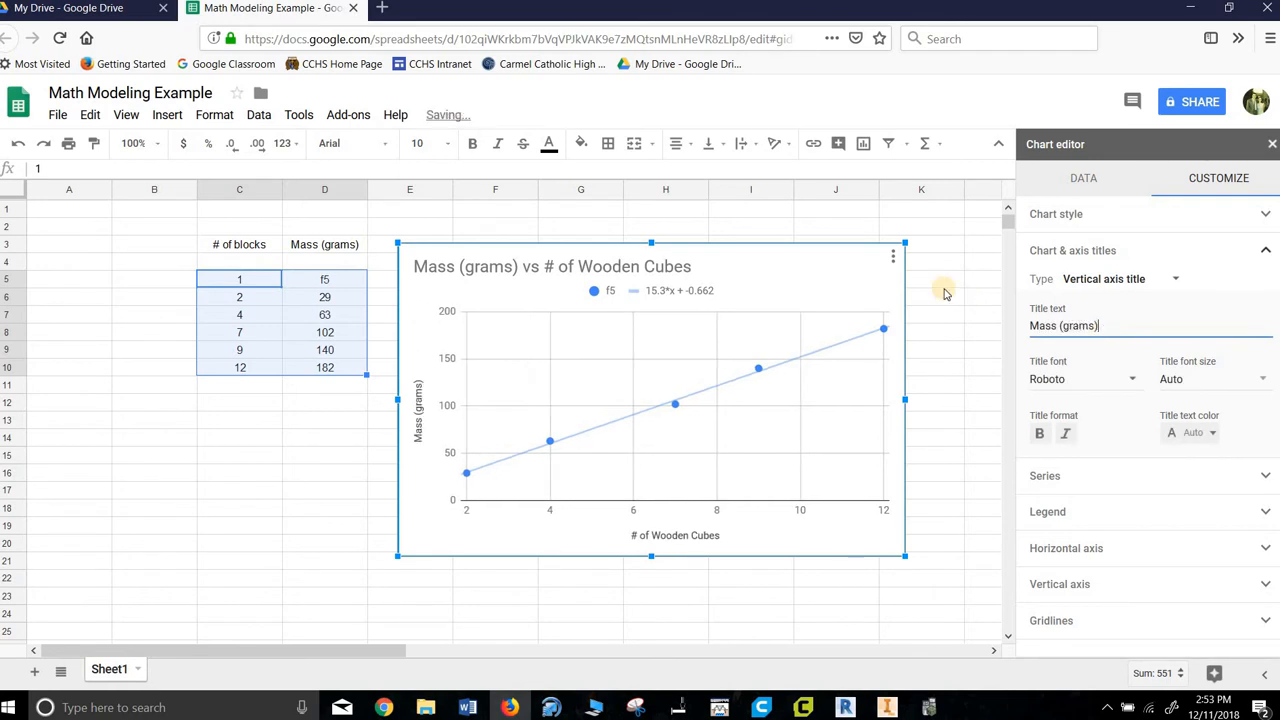
left_click(1272, 144)
left_click(890, 261)
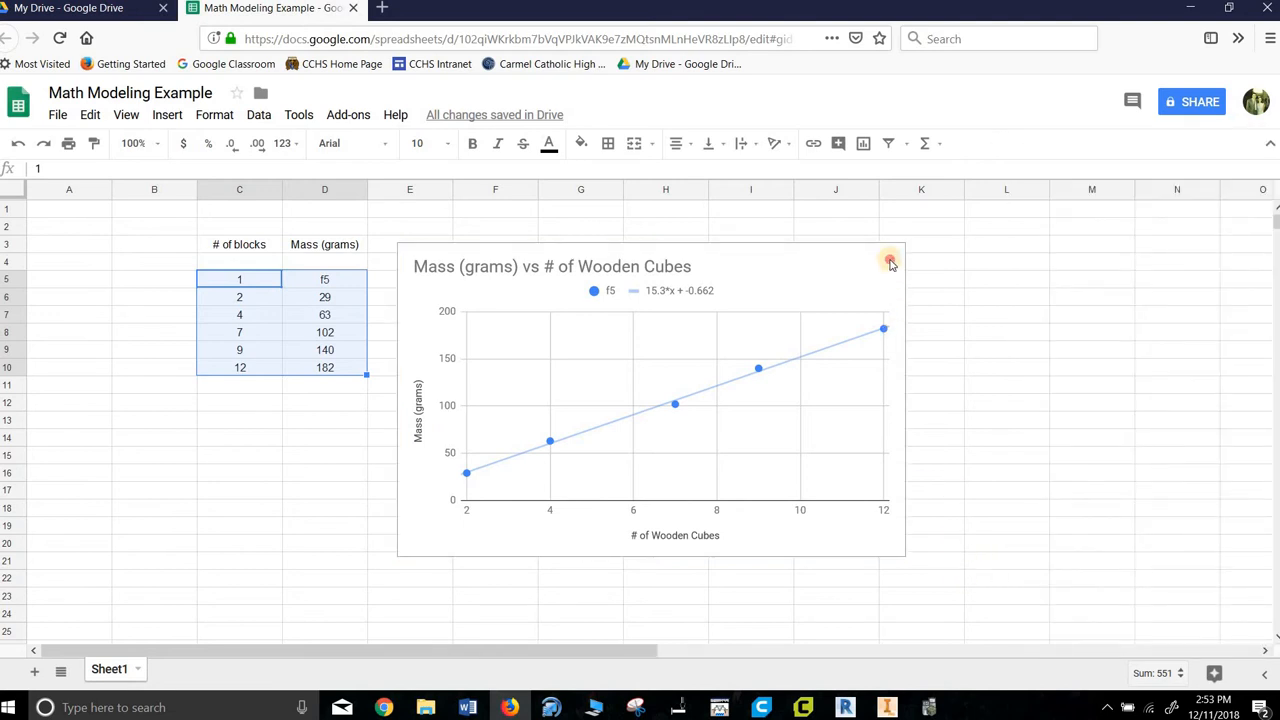
left_click(893, 258)
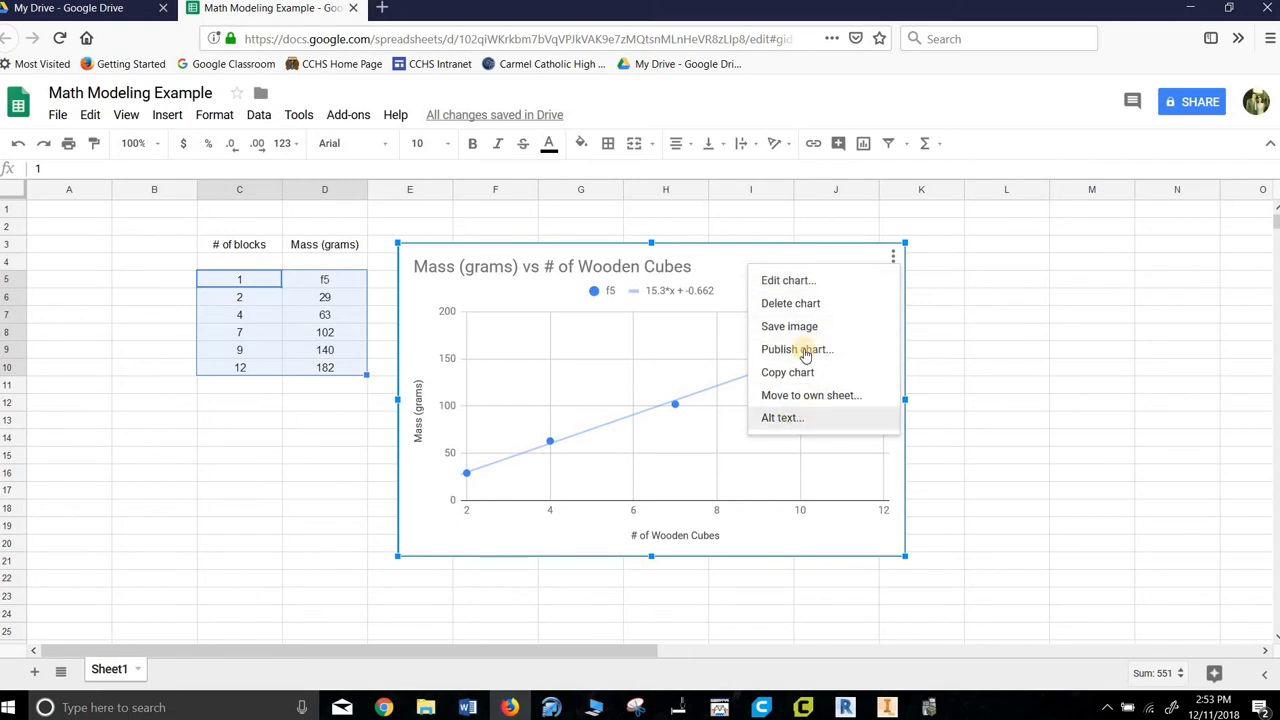
left_click(963, 340)
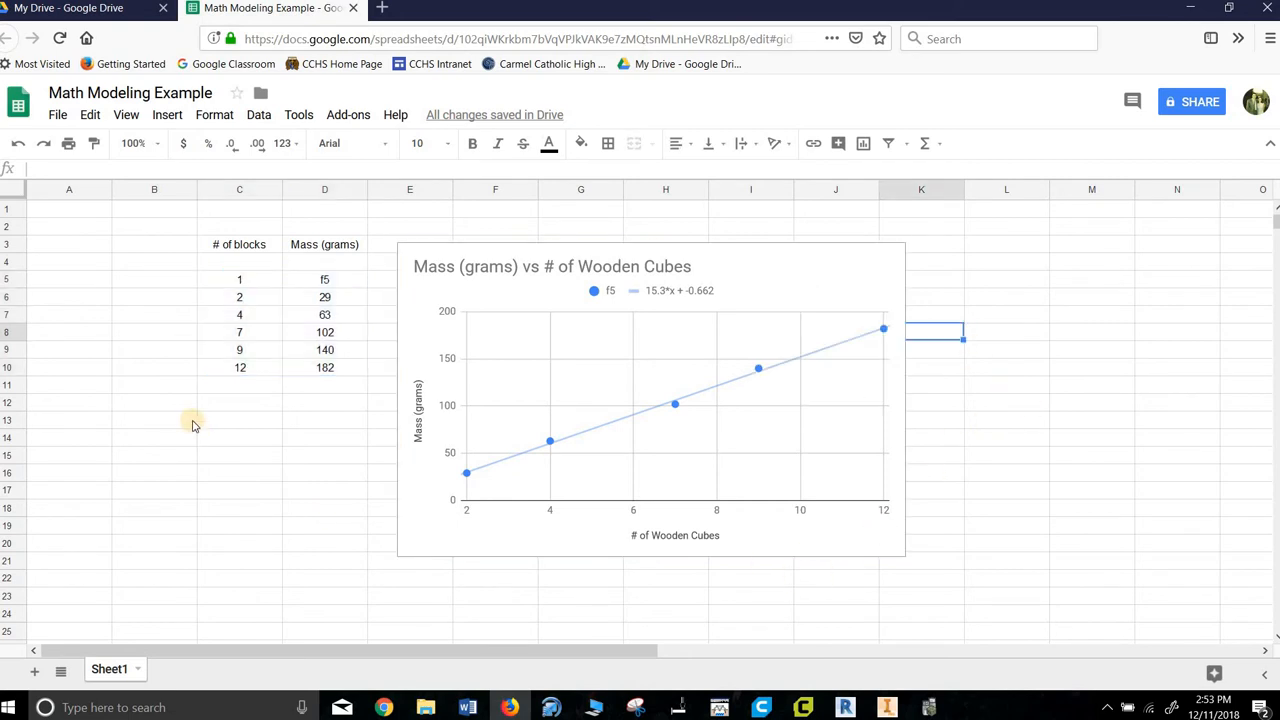
left_click(190, 420)
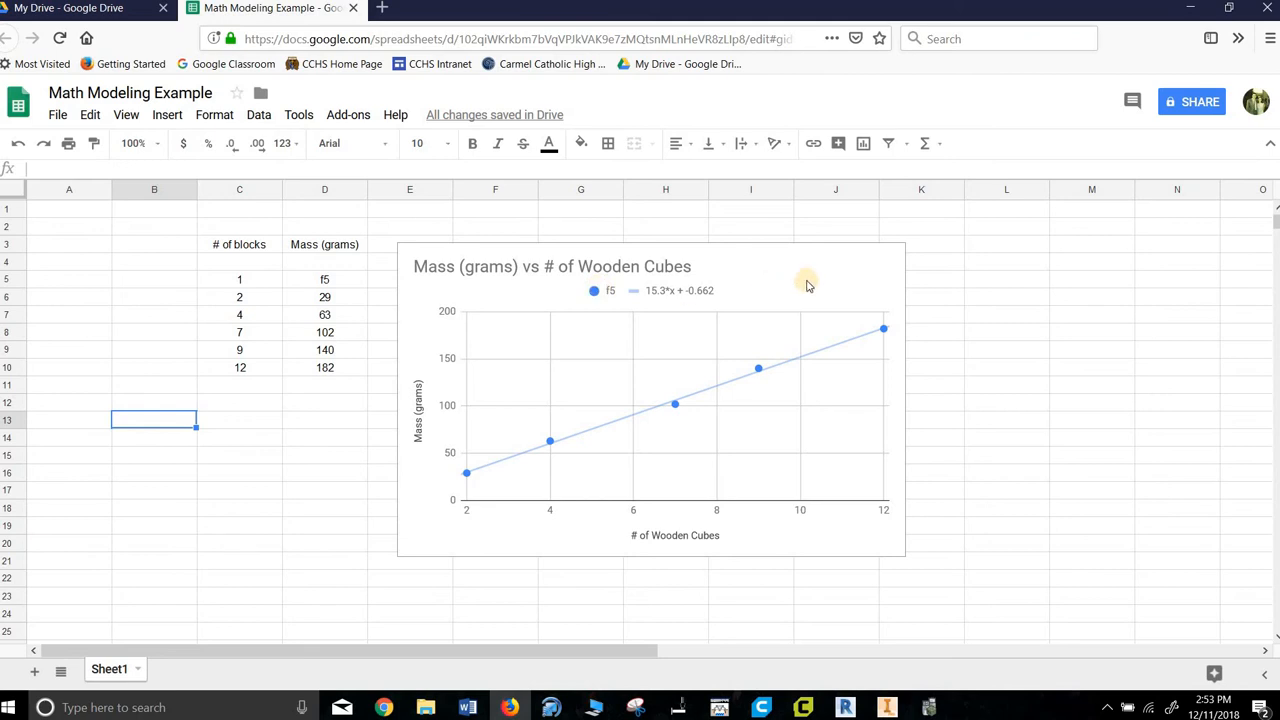
- Reopen the scatter chart for editing and bring up its series customization settings
left_click(891, 259)
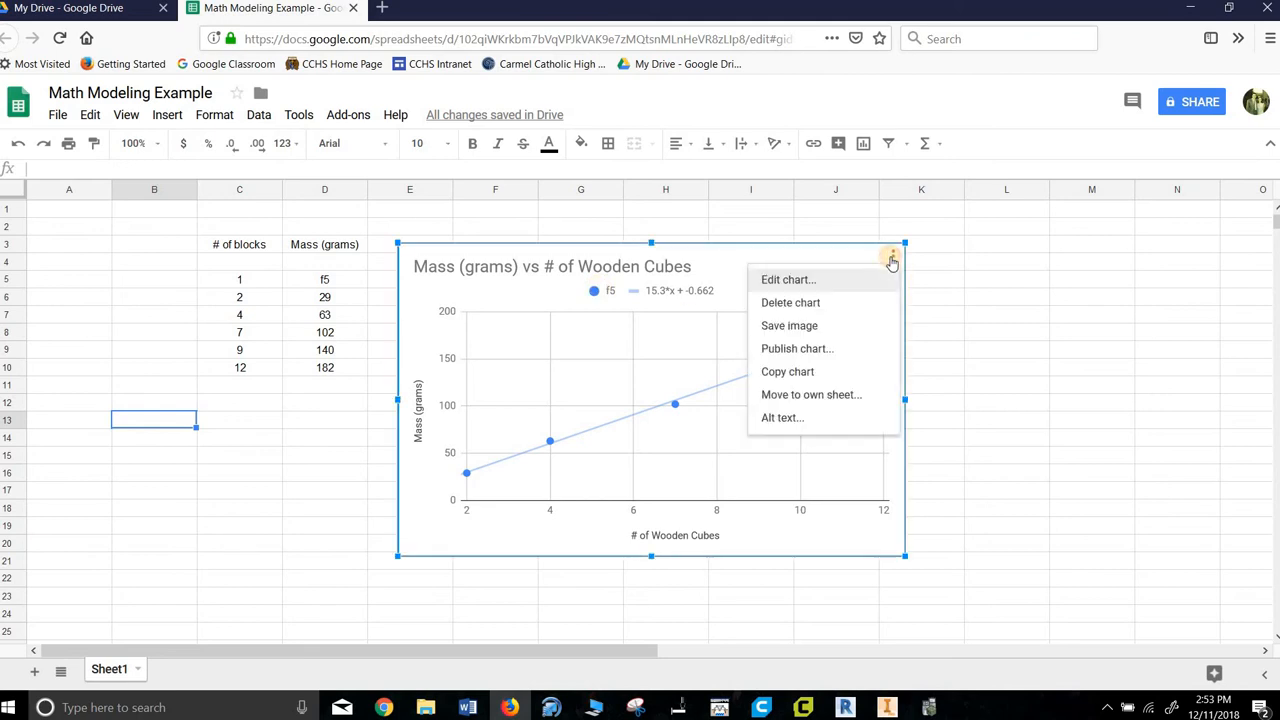
left_click(829, 287)
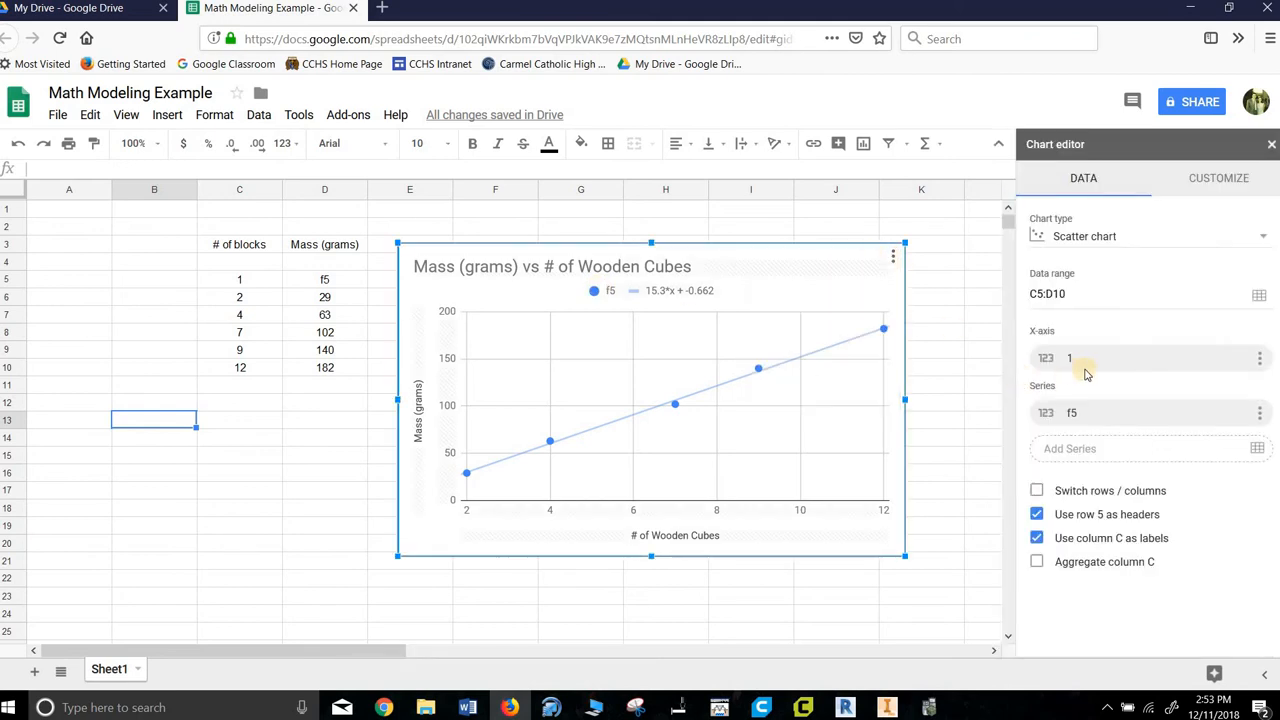
left_click(1222, 180)
left_click(1101, 336)
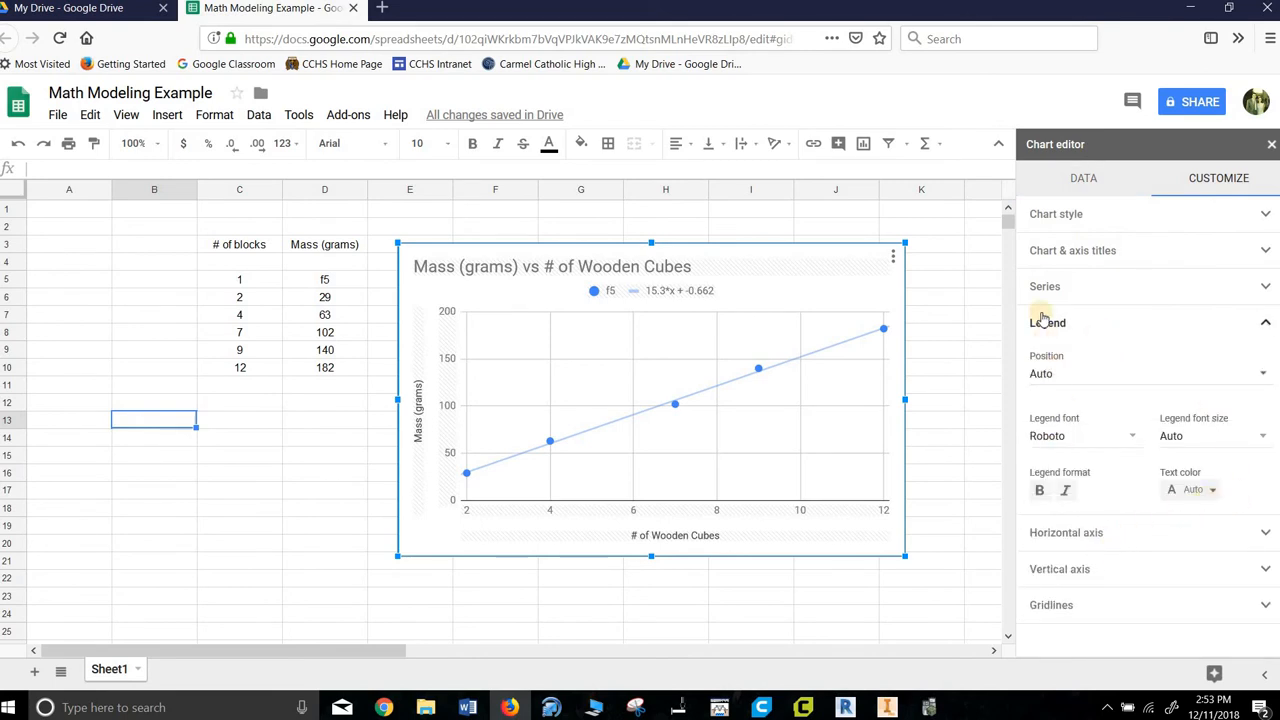
left_click(1096, 290)
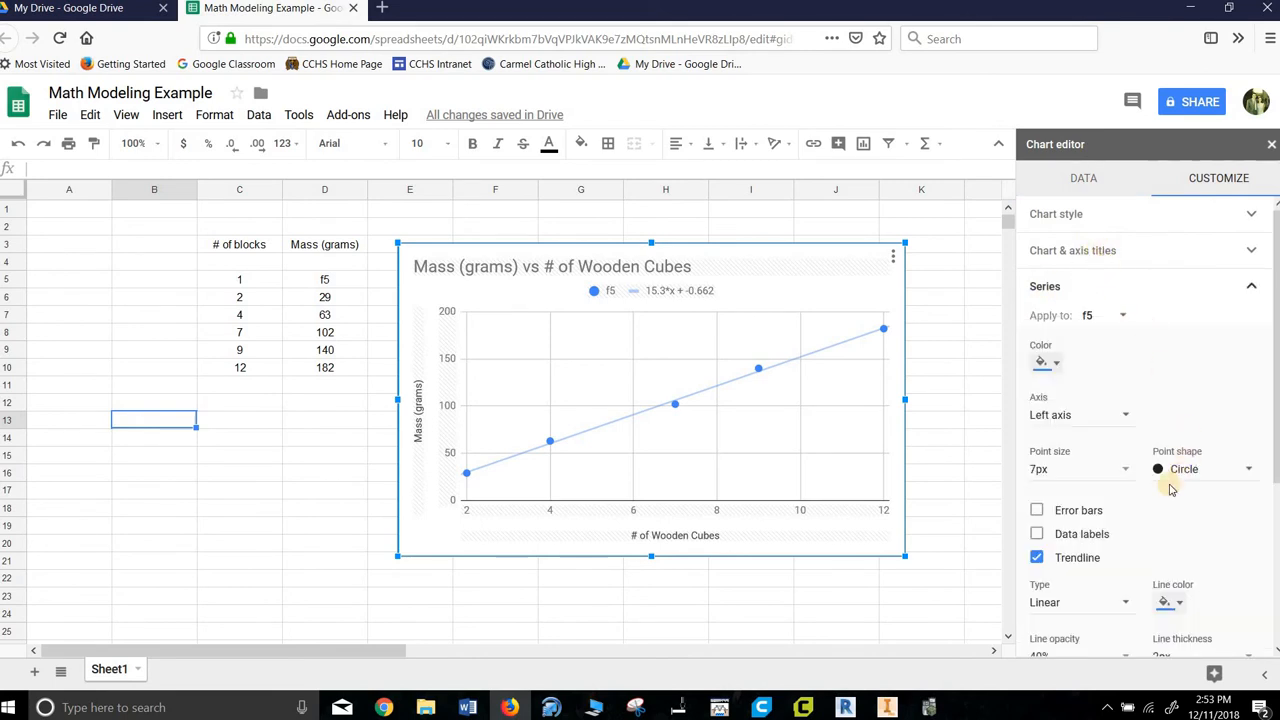
left_click(1120, 317)
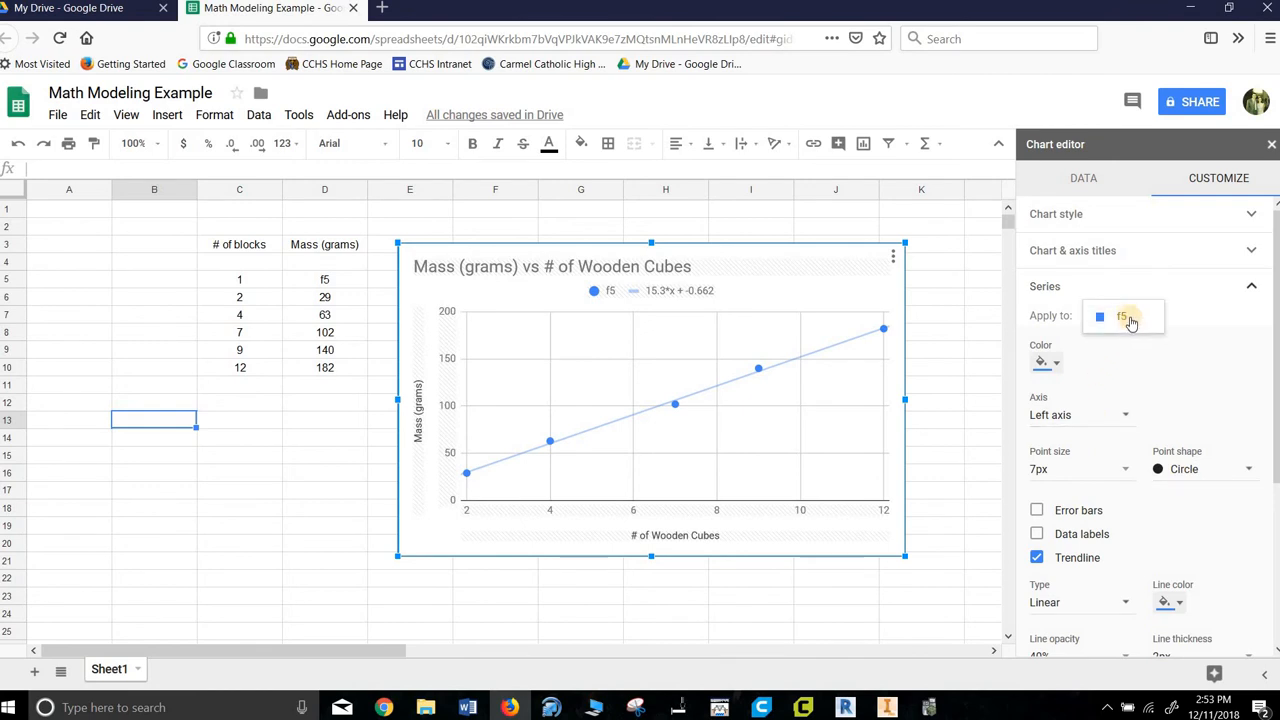
left_click(1124, 318)
left_click(1126, 318)
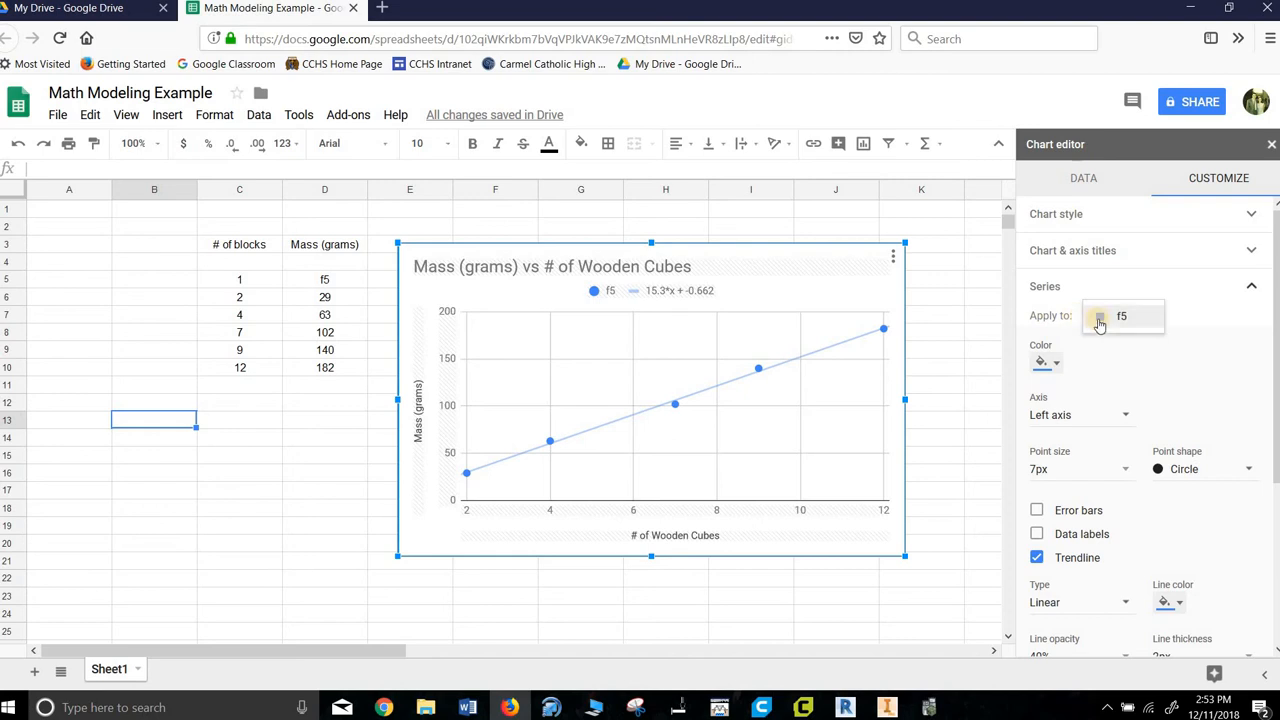
left_click(1099, 319)
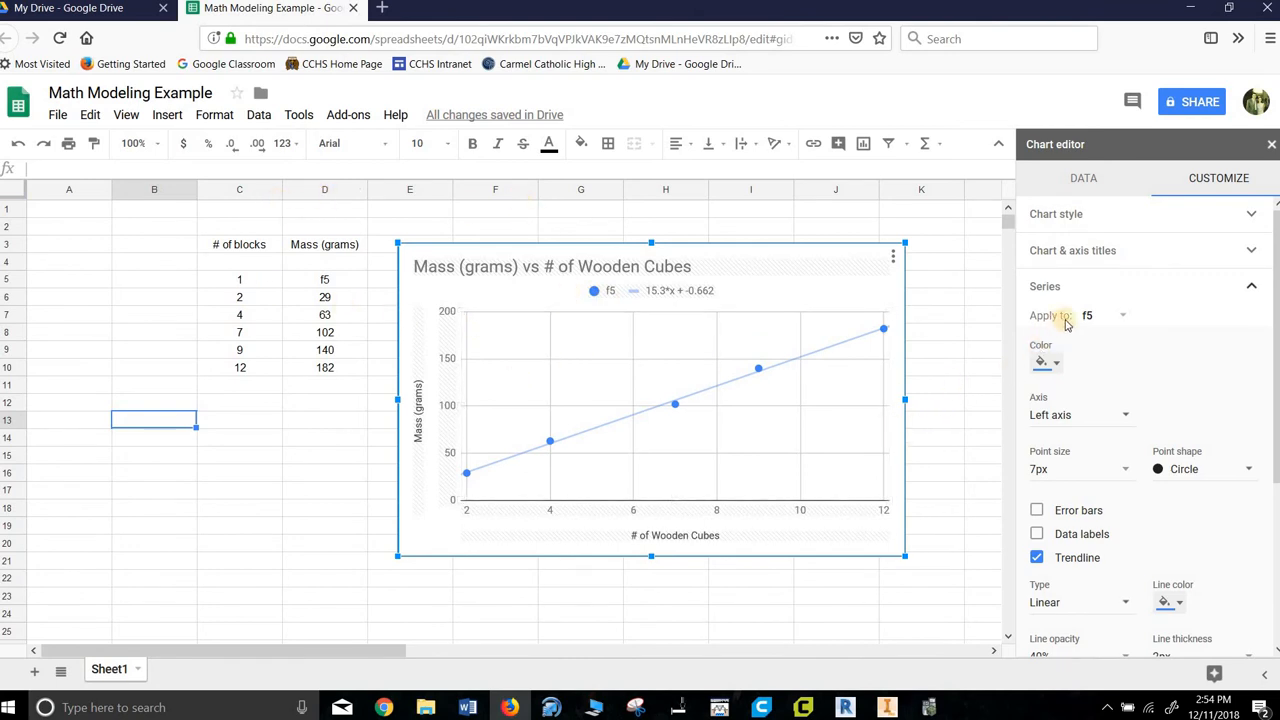
left_click(1126, 318)
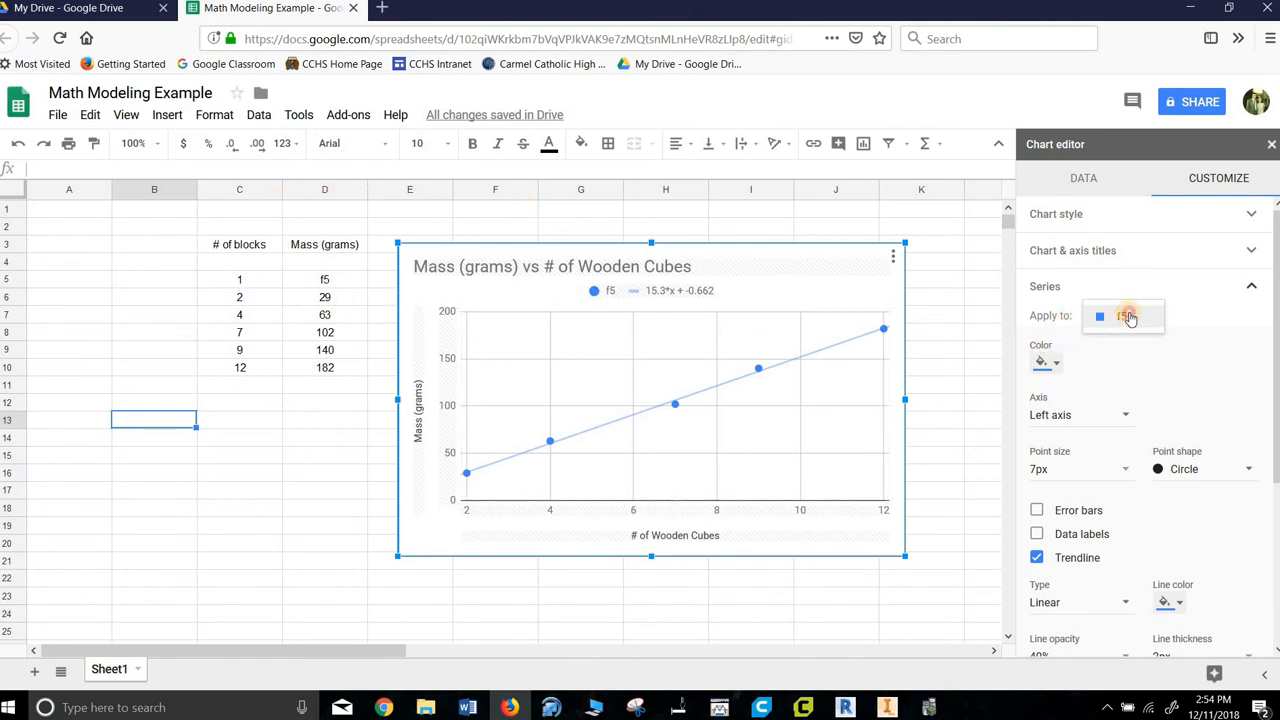
left_click(1126, 316)
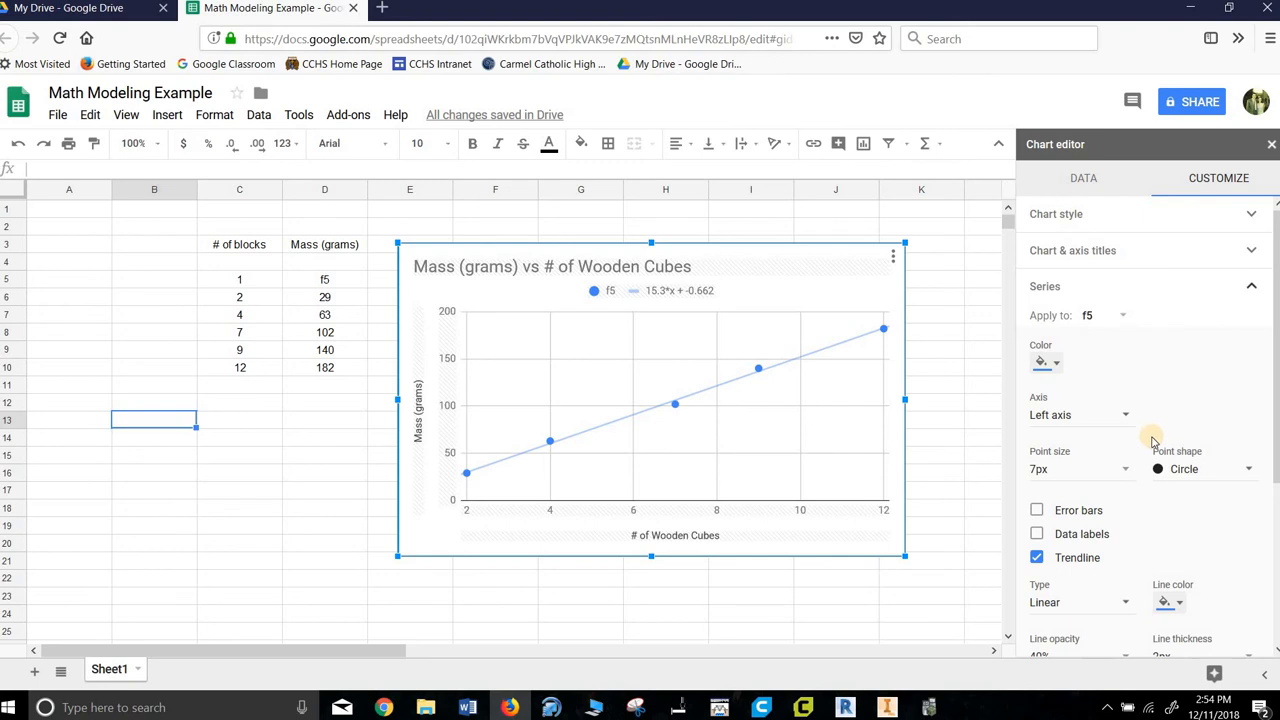
- Change the point shape of the f5 series to Triangle and close the chart editor
left_click(1247, 472)
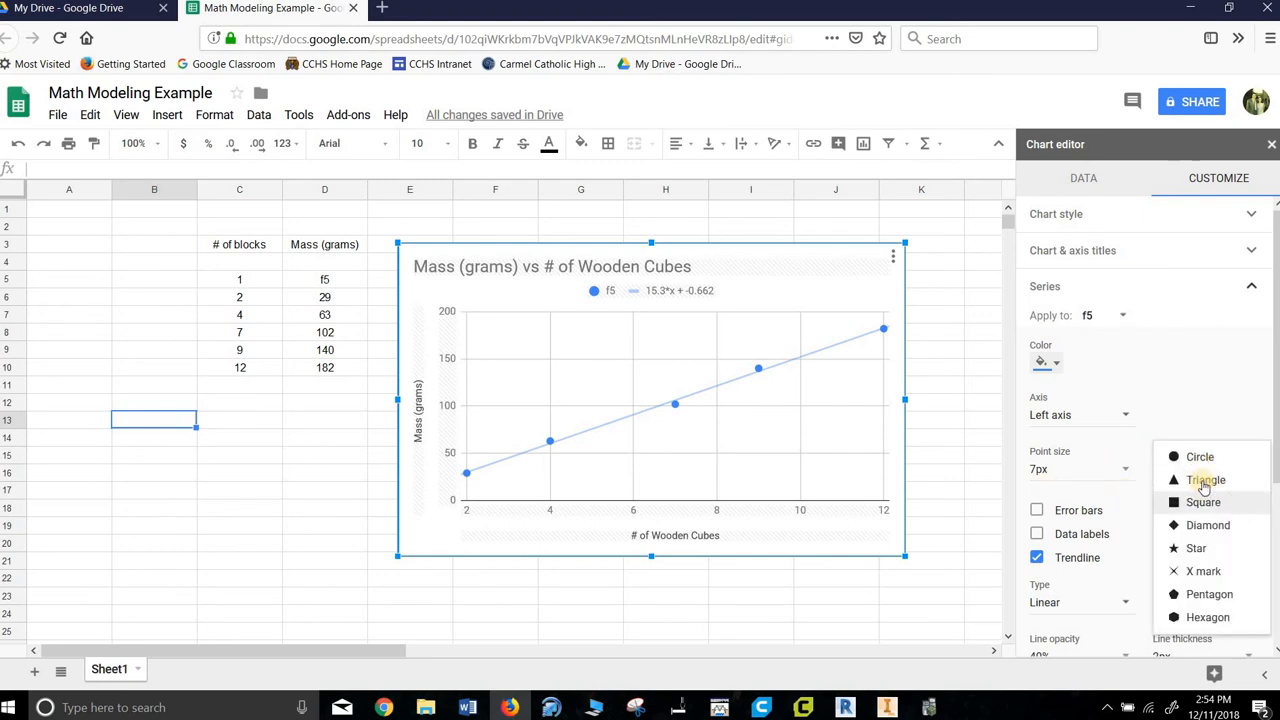
left_click(1204, 482)
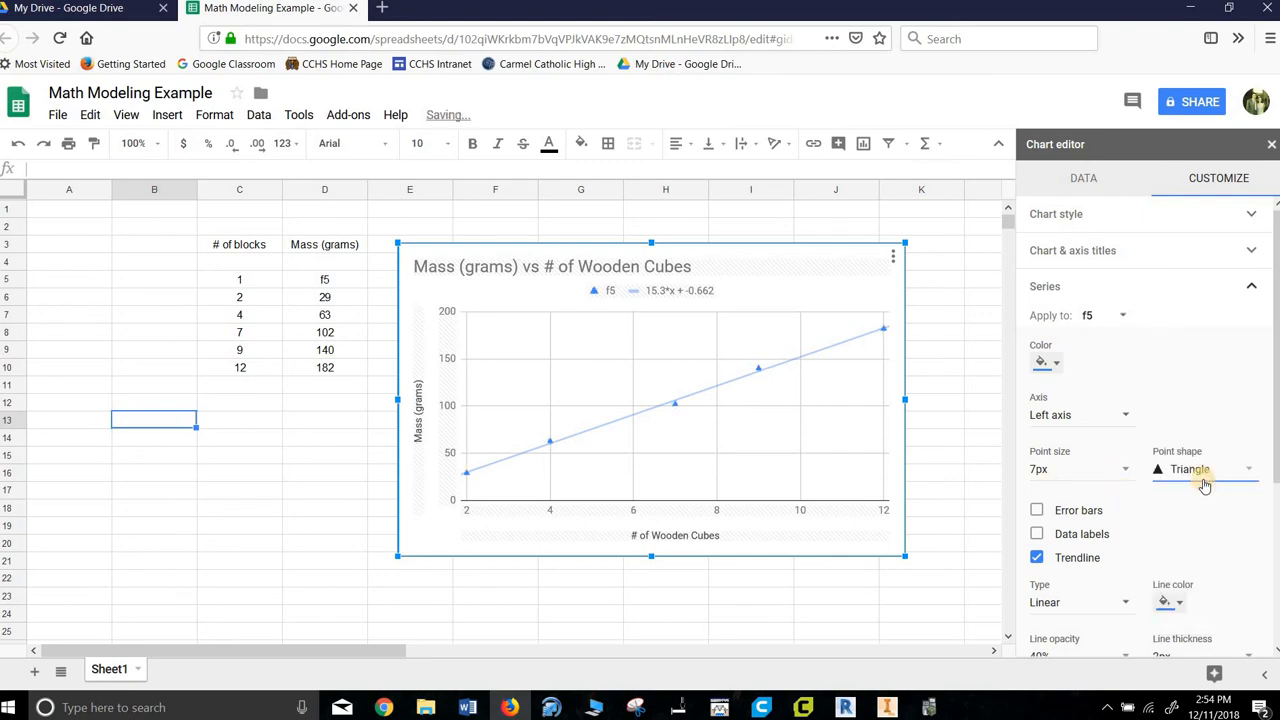
left_click(1254, 472)
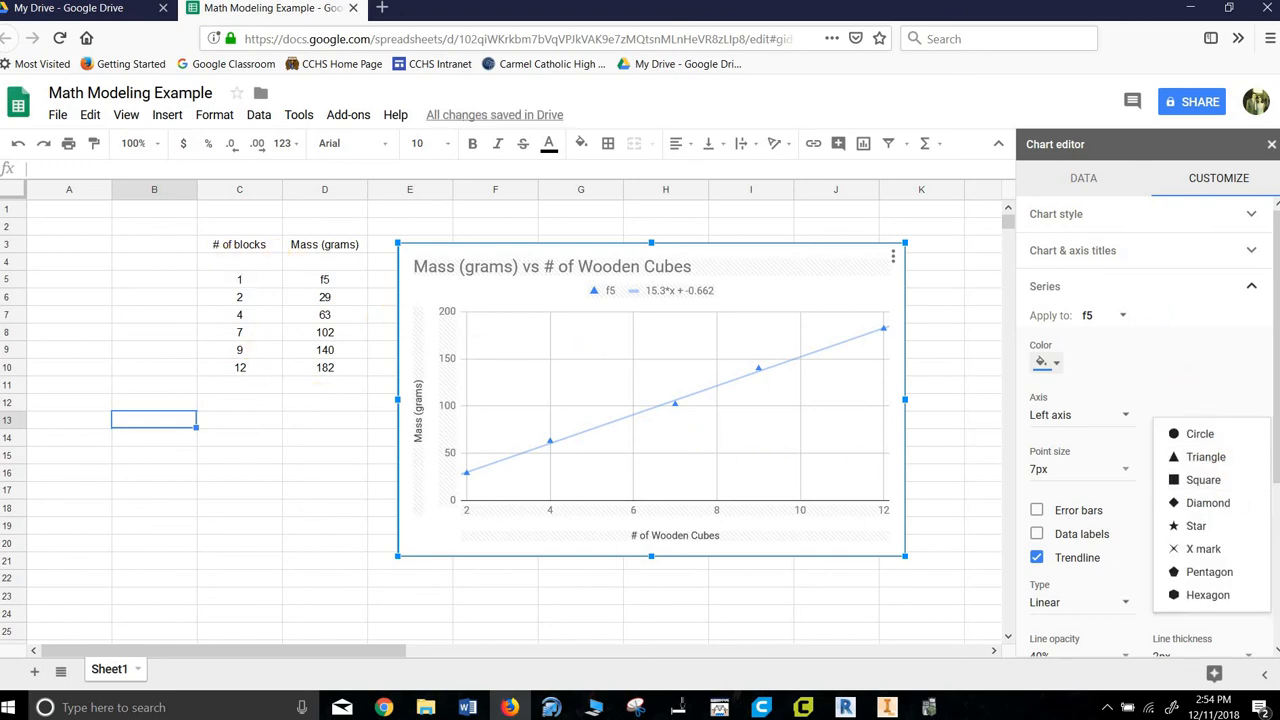
left_click(1268, 145)
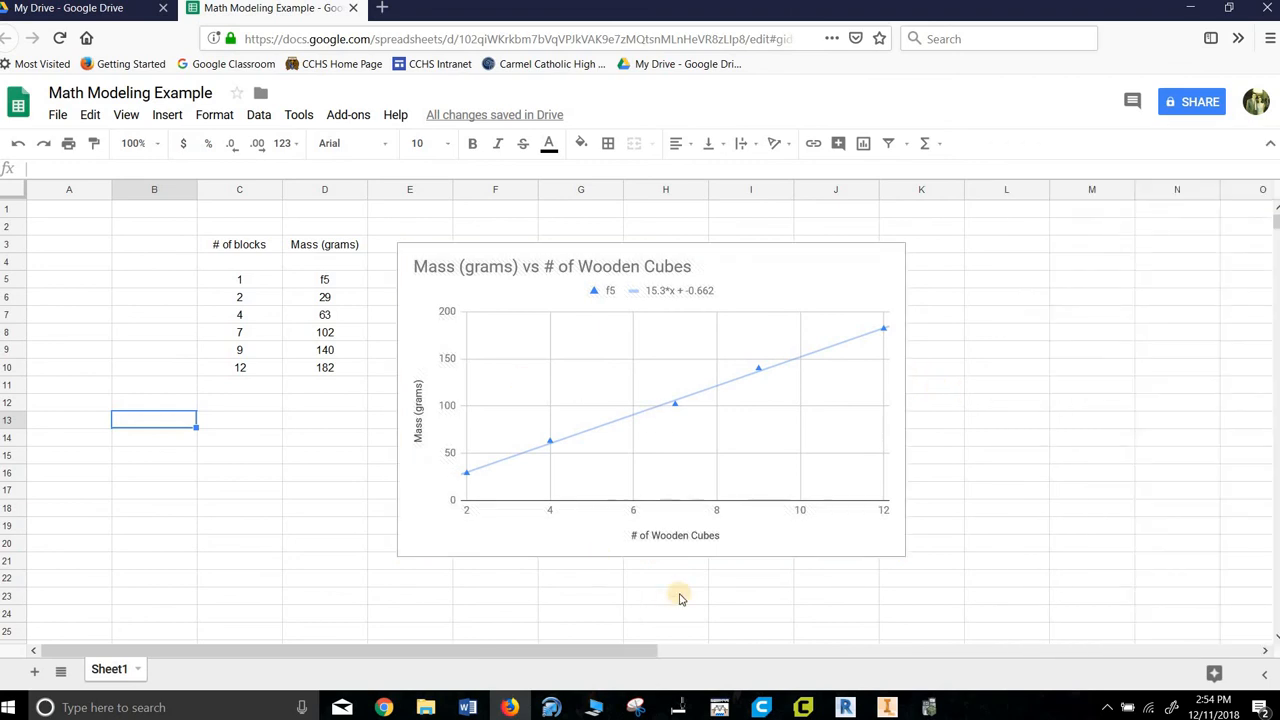